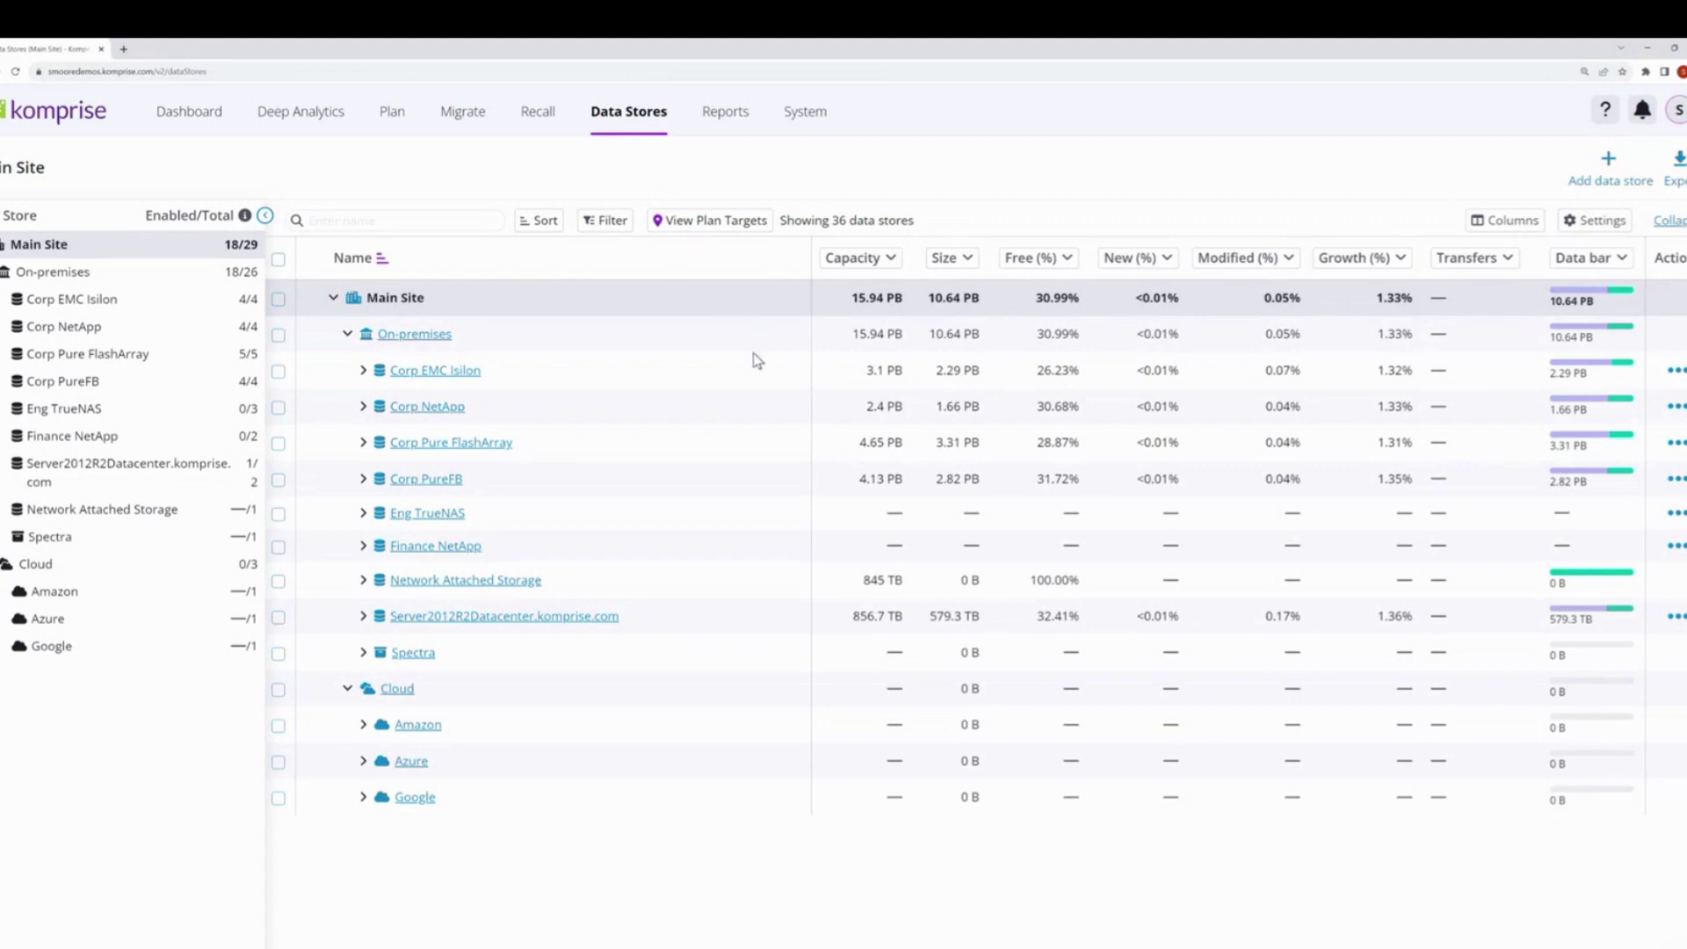
- Show the Migrate page listing the 7 migrations at Main Site with transfer rates
mouse_move(745, 376)
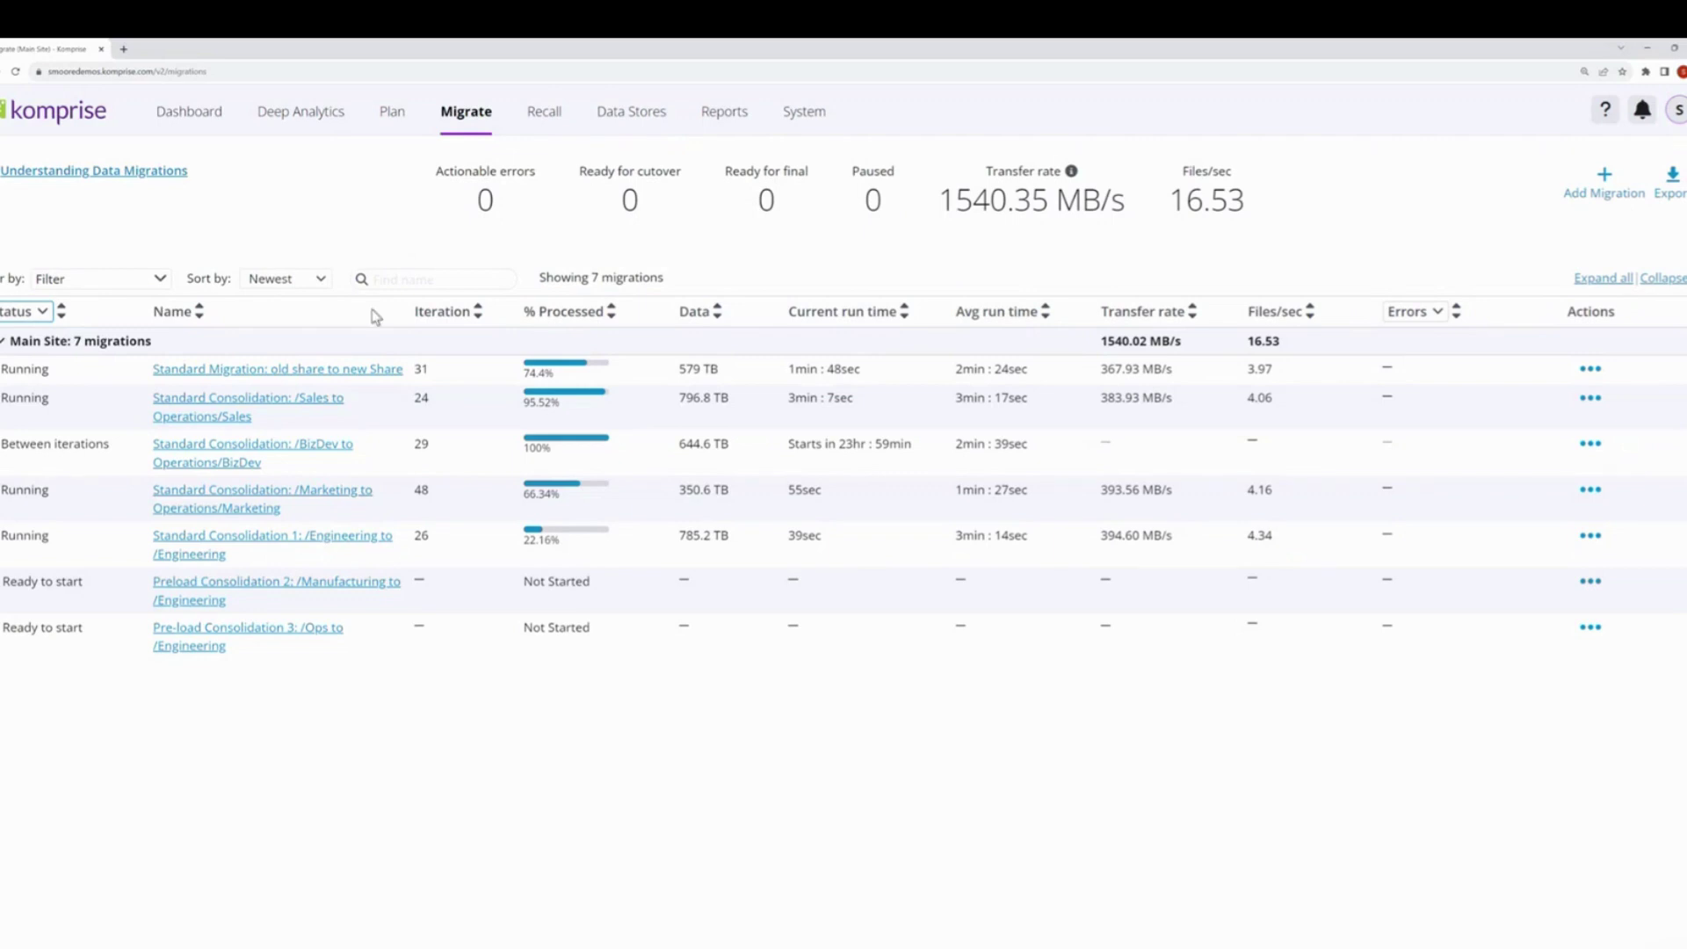
- Open the detail page of 'Standard Migration: old share to new Share'
left_click(366, 369)
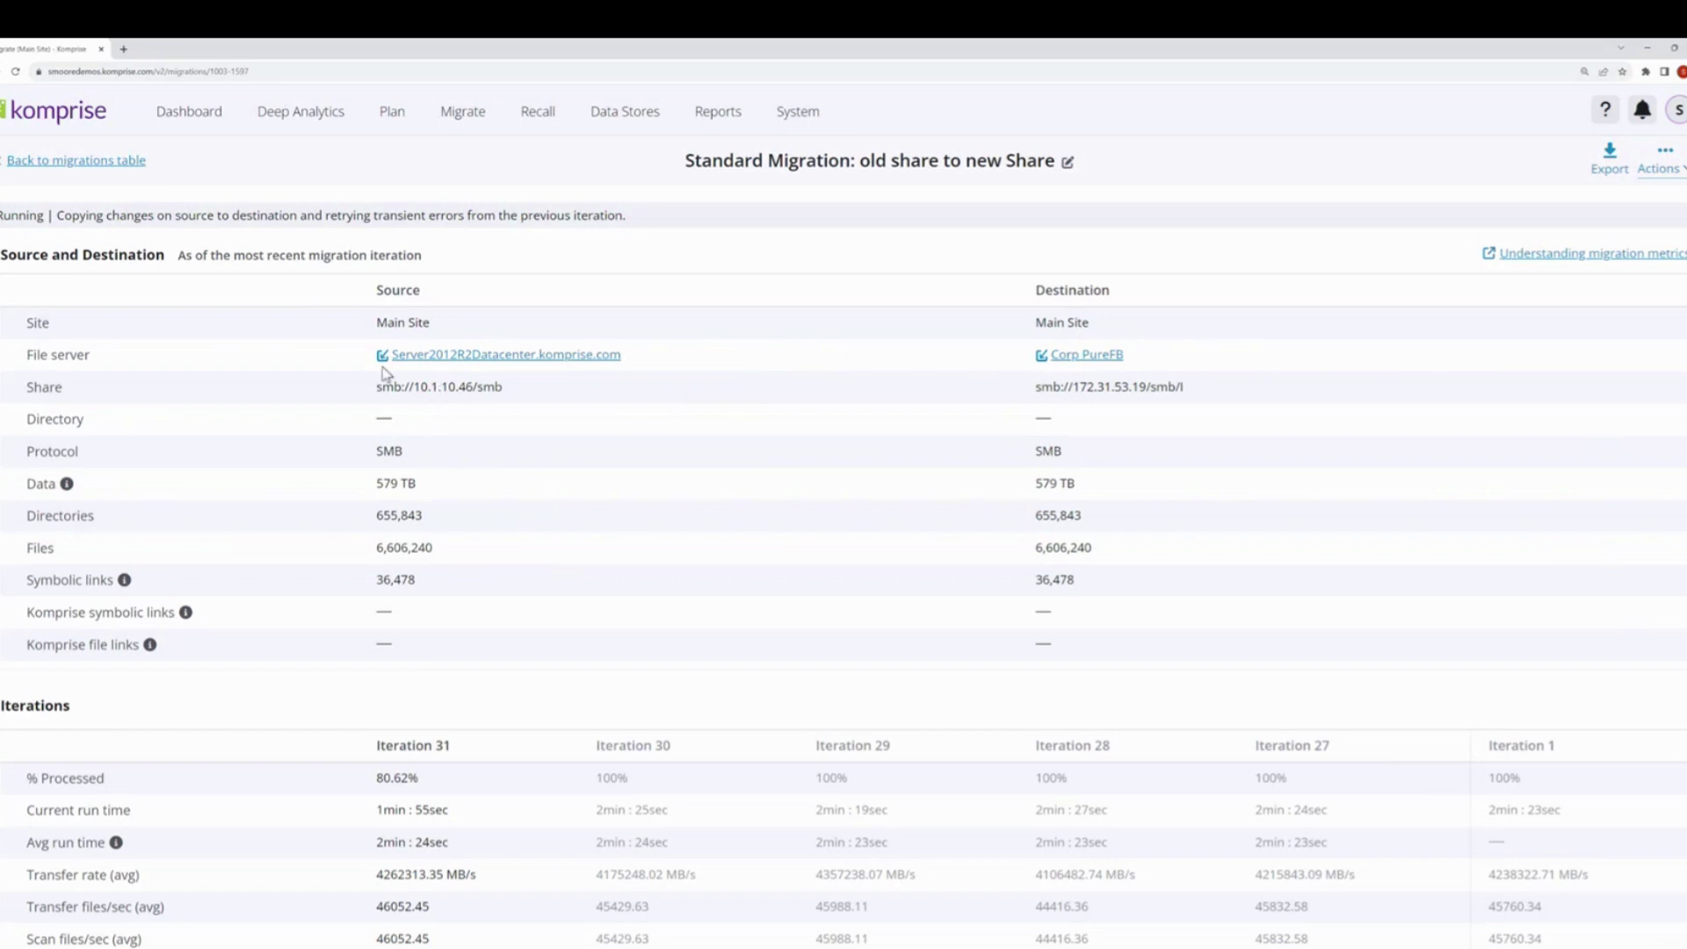
- Go back from the detail page to the table of all migrations
left_click(113, 162)
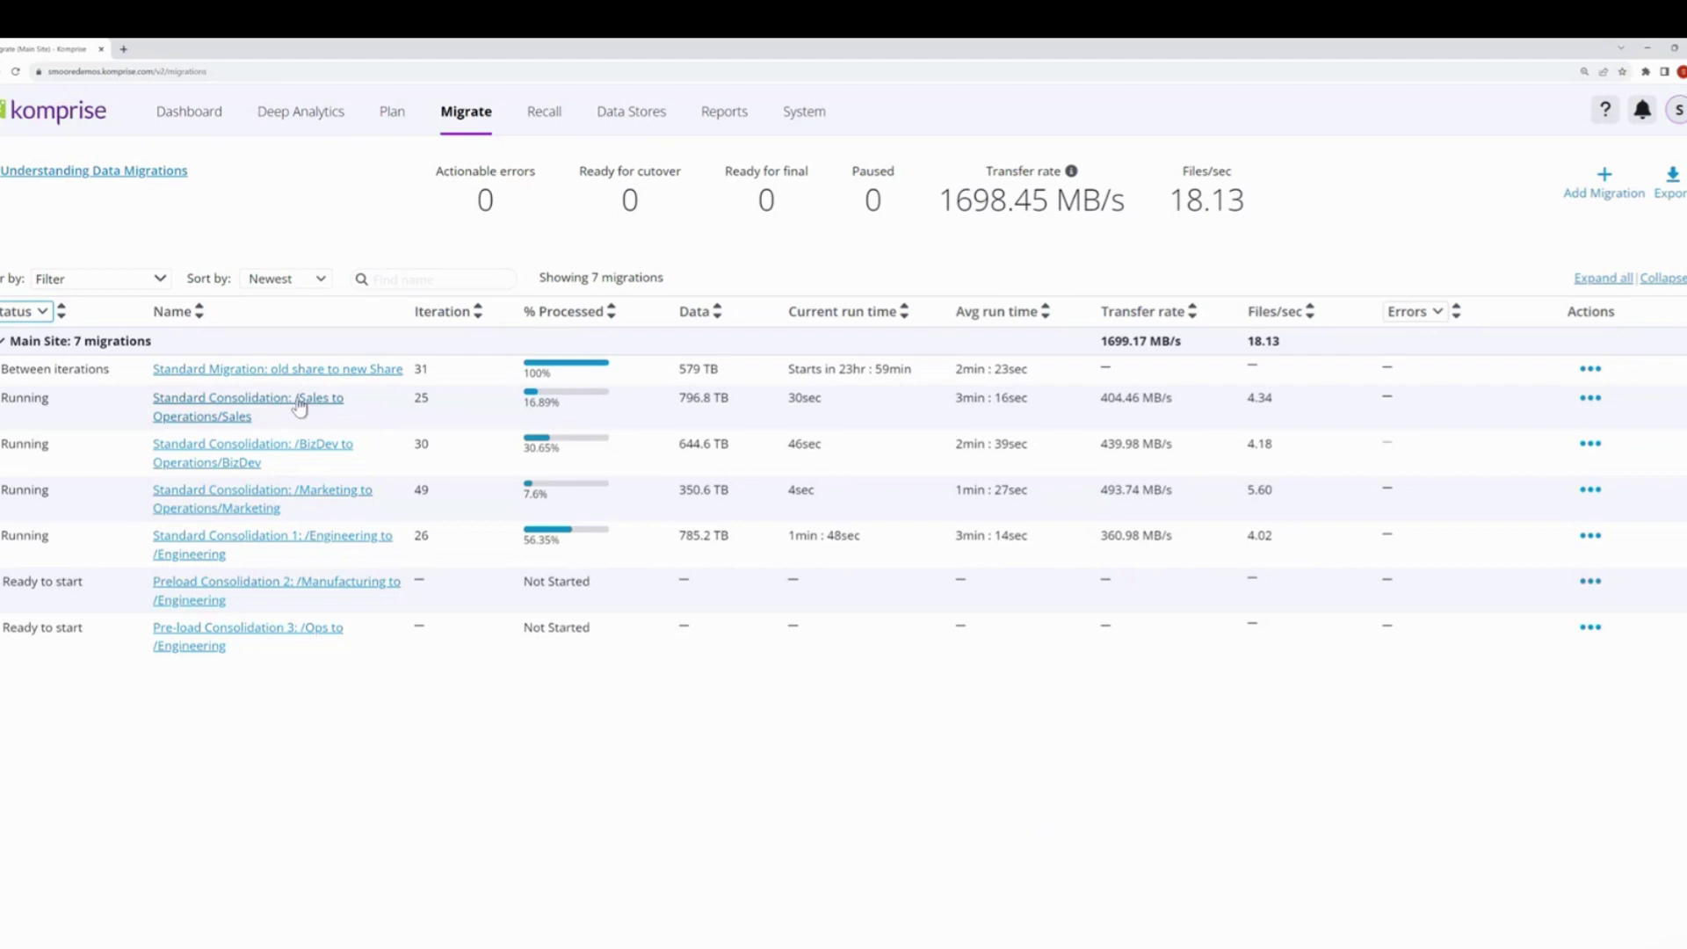
left_click(300, 406)
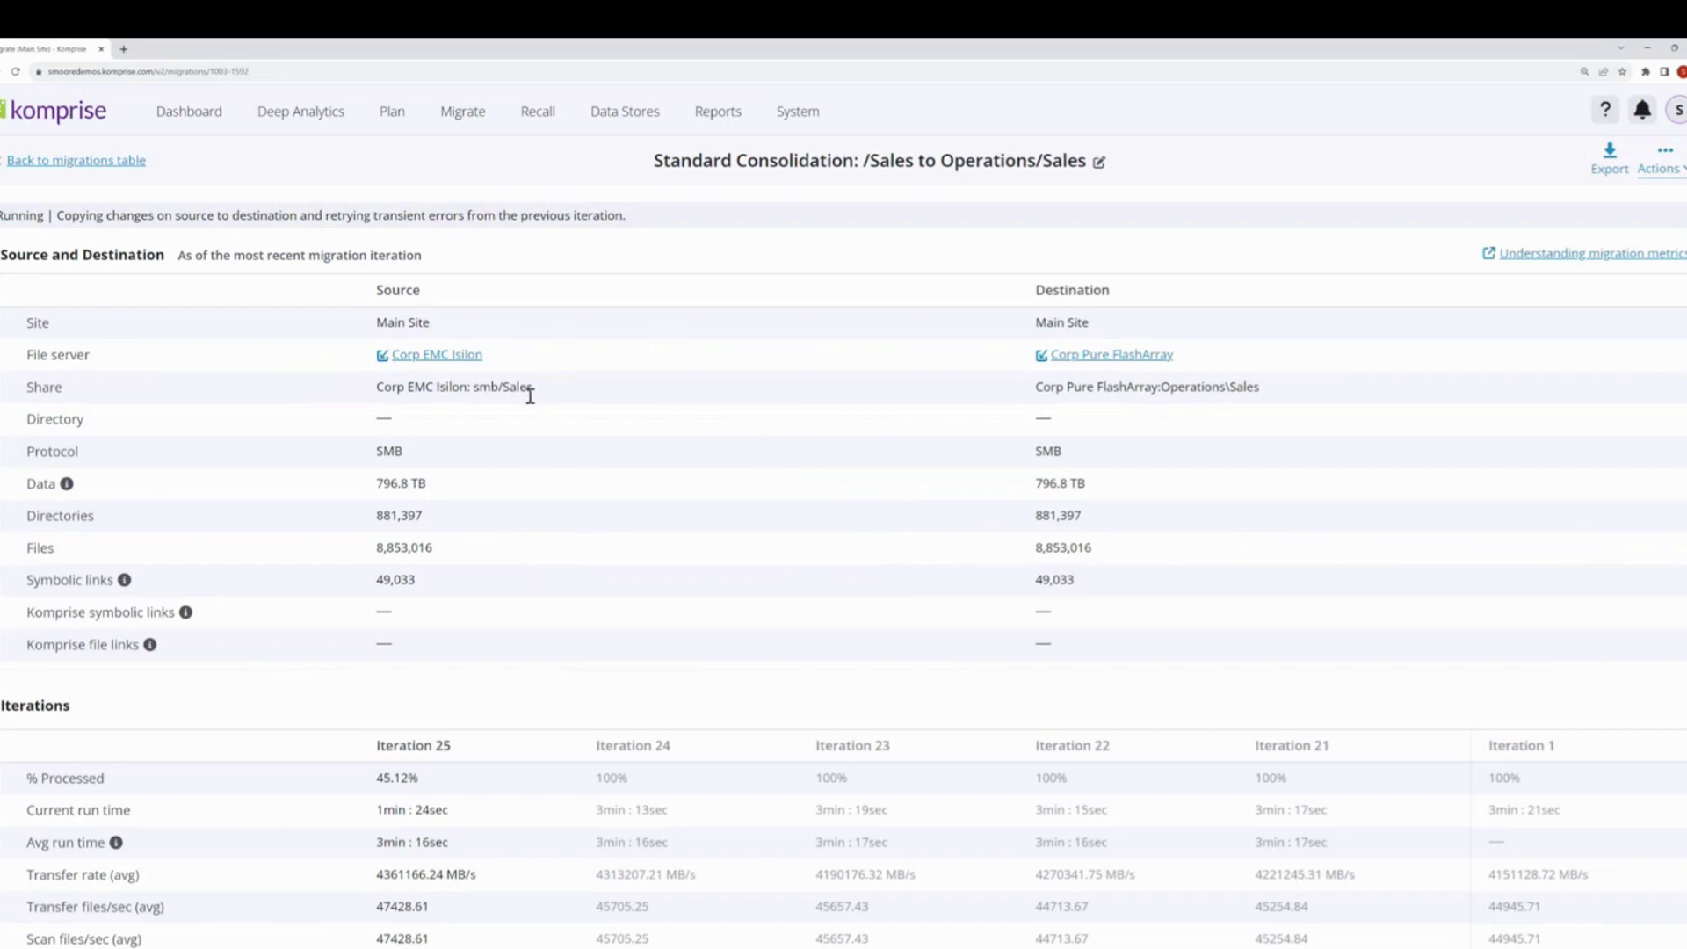
left_click(117, 167)
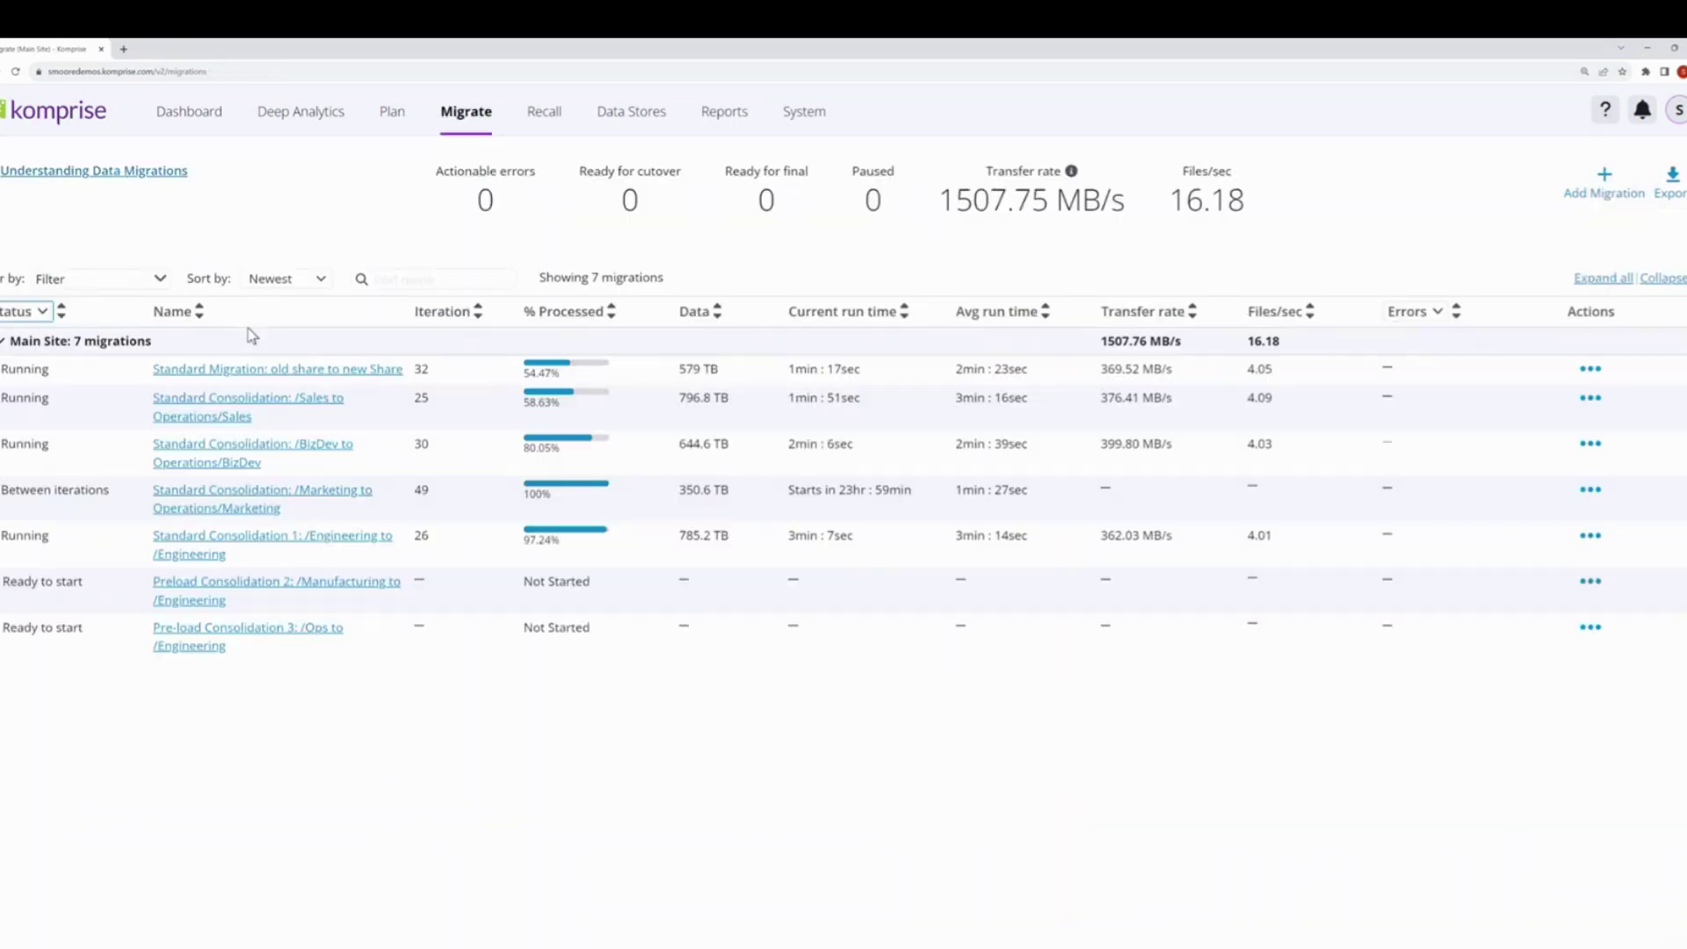
left_click(272, 452)
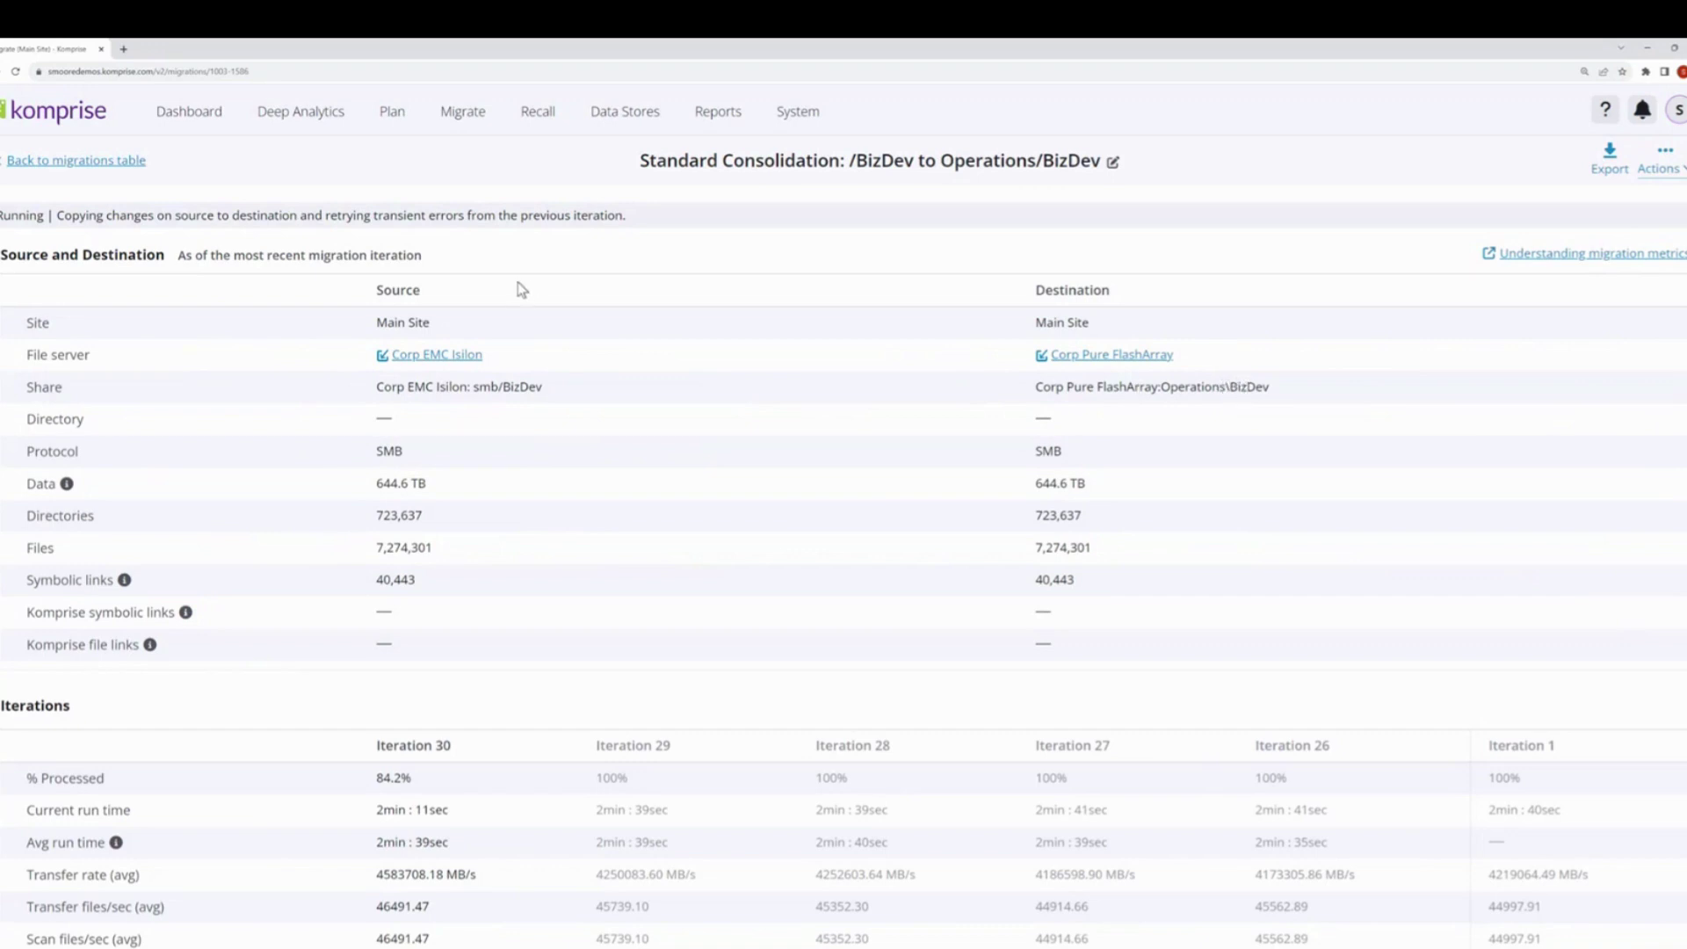
left_click(80, 161)
left_click(245, 490)
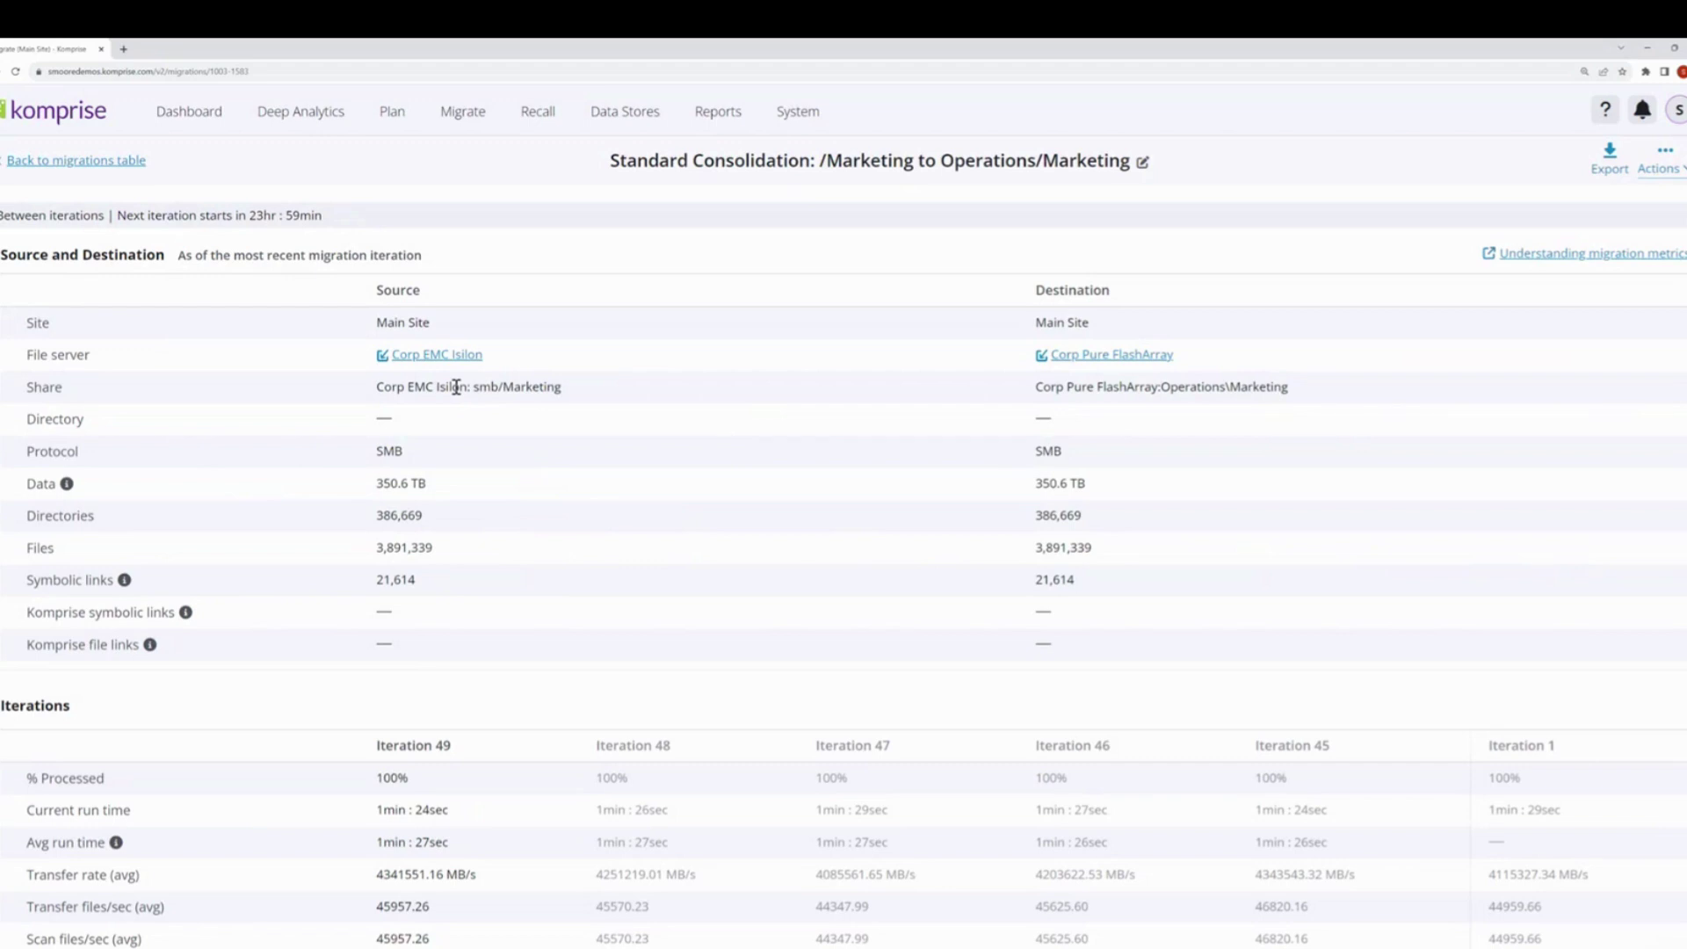
left_click(116, 161)
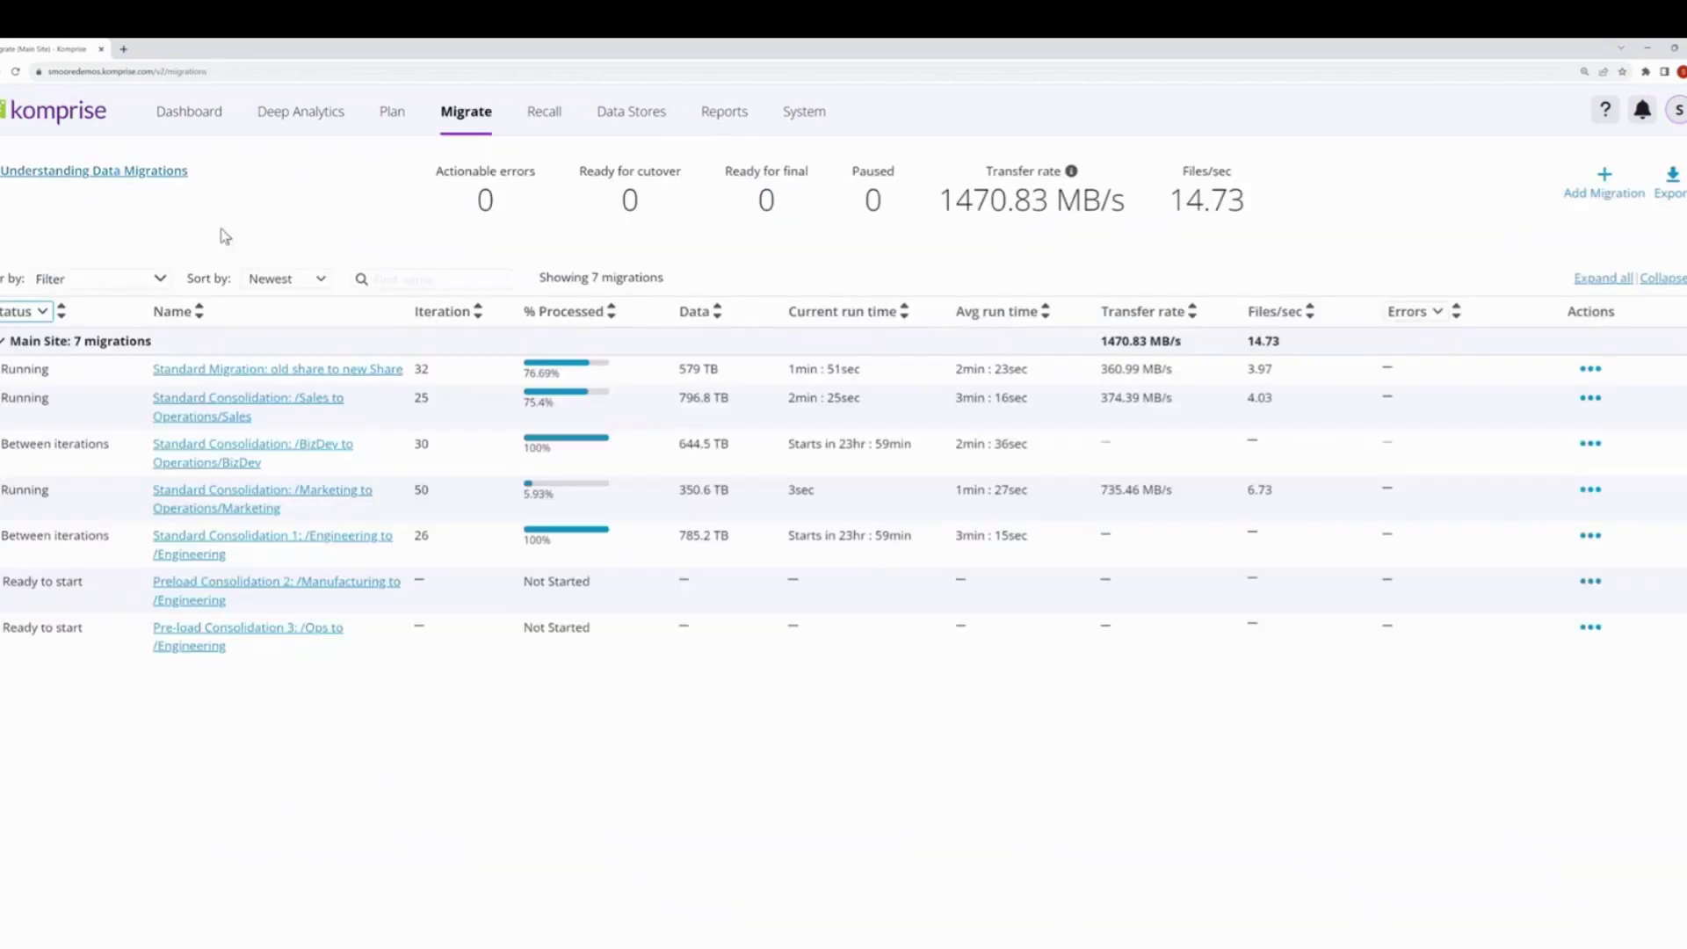
left_click(238, 546)
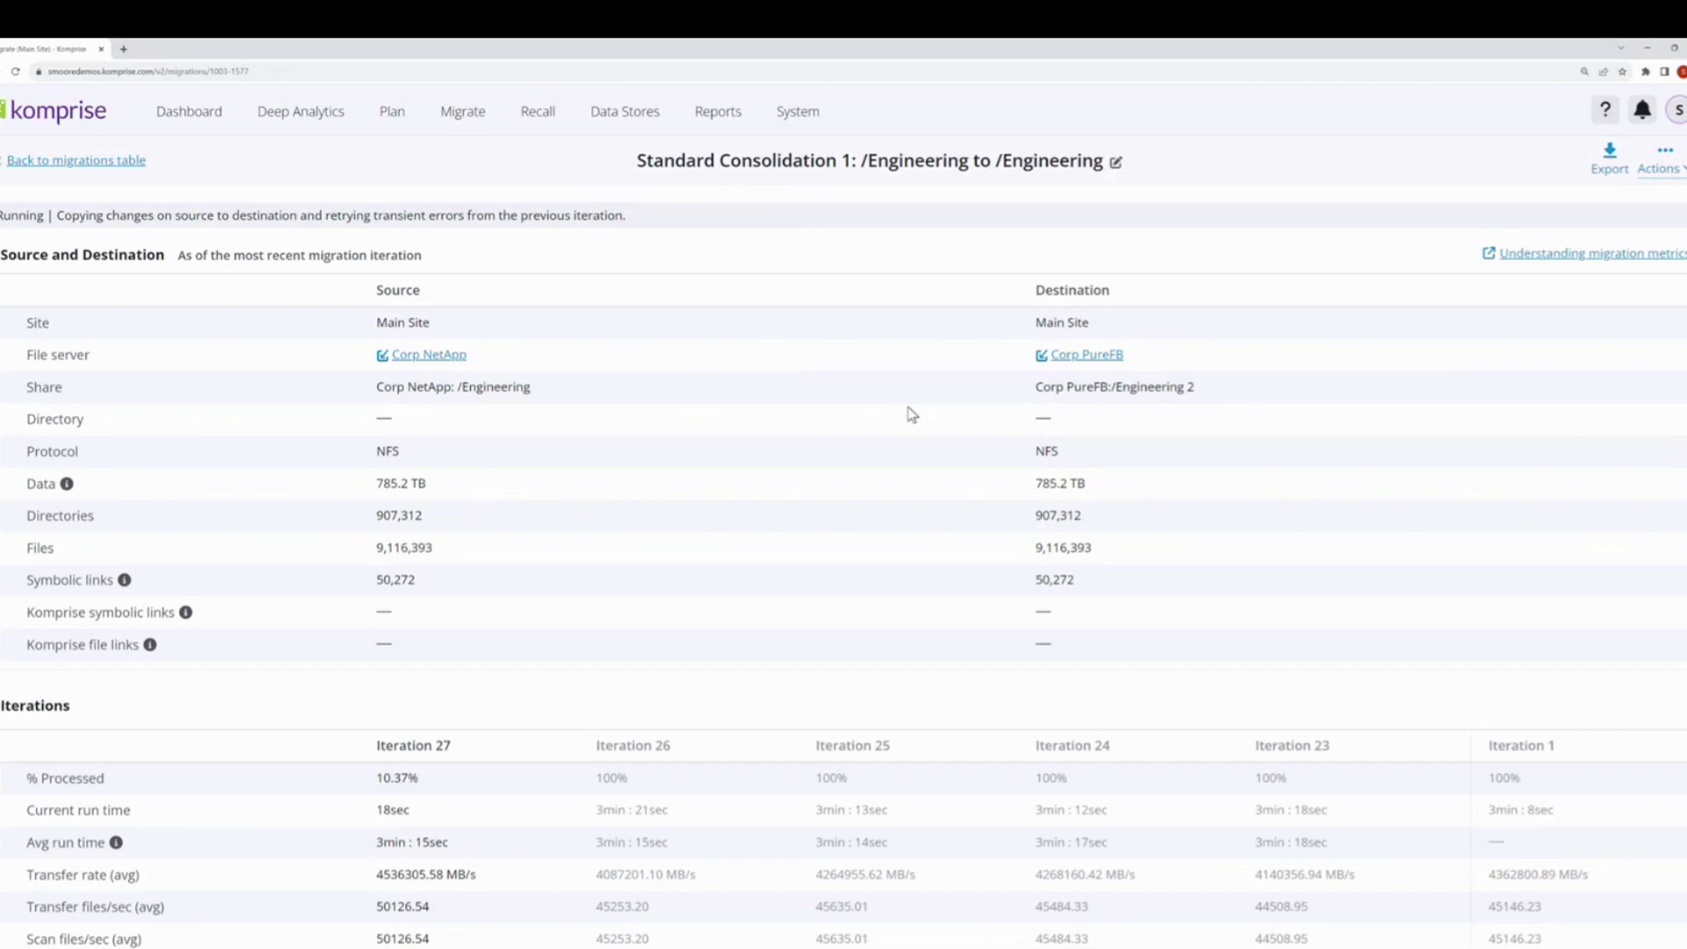
left_click(81, 162)
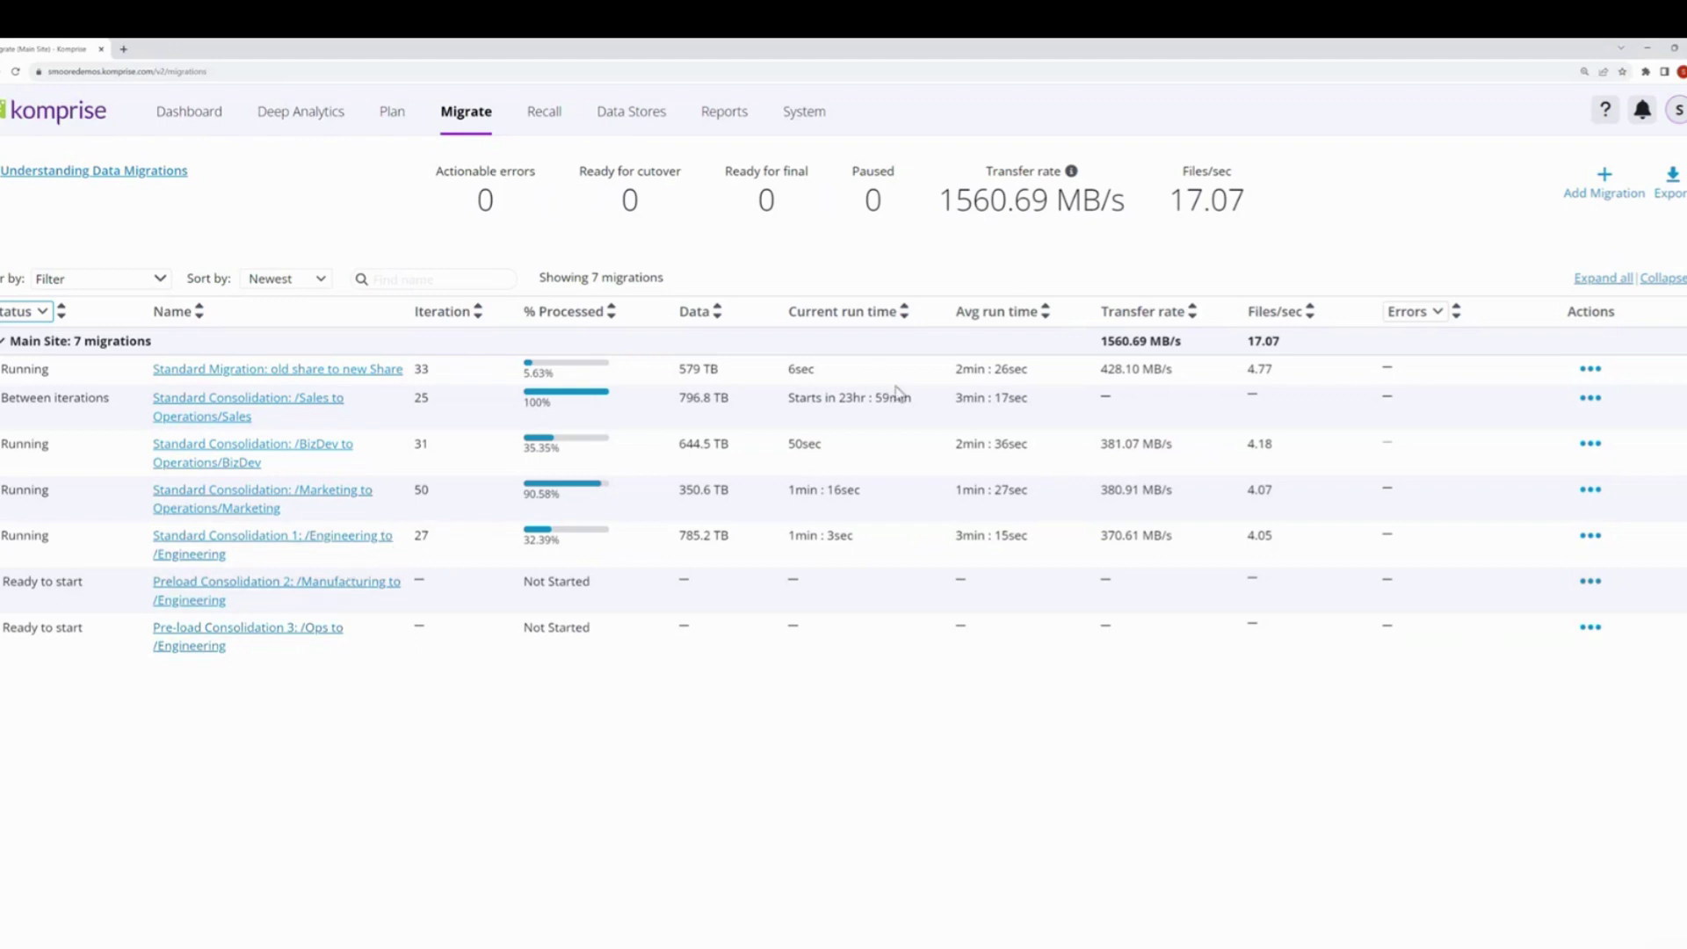
- Begin a new migration with Corp NetApp: /Users as the source, using SMB
left_click(1601, 184)
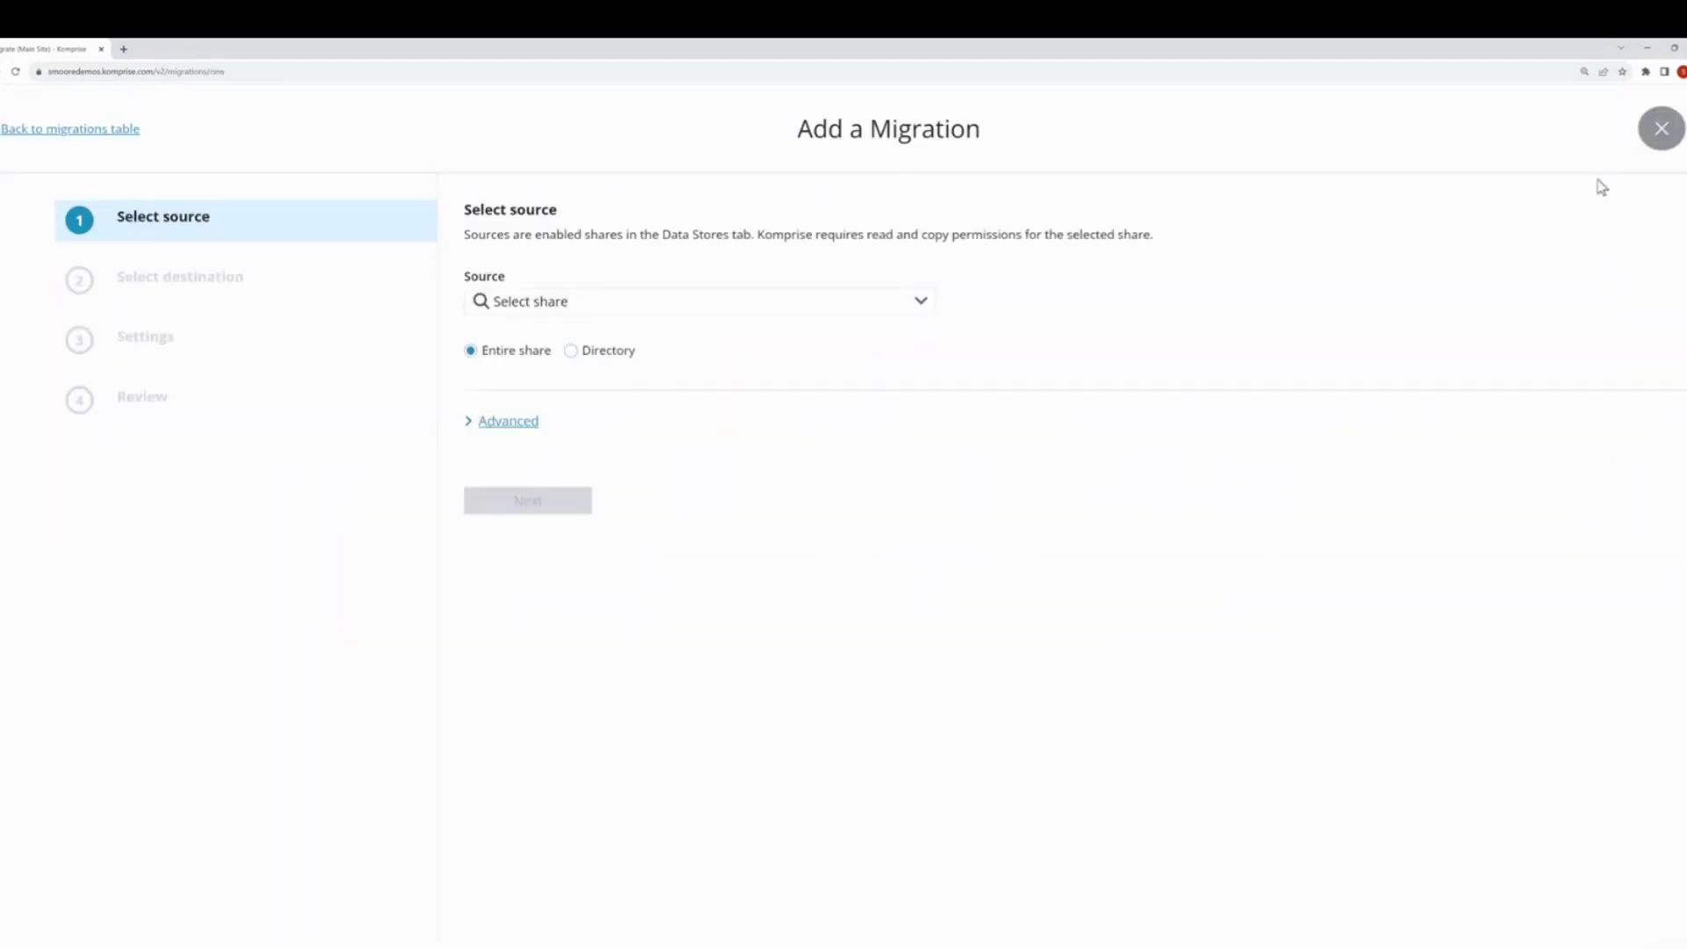
left_click(920, 304)
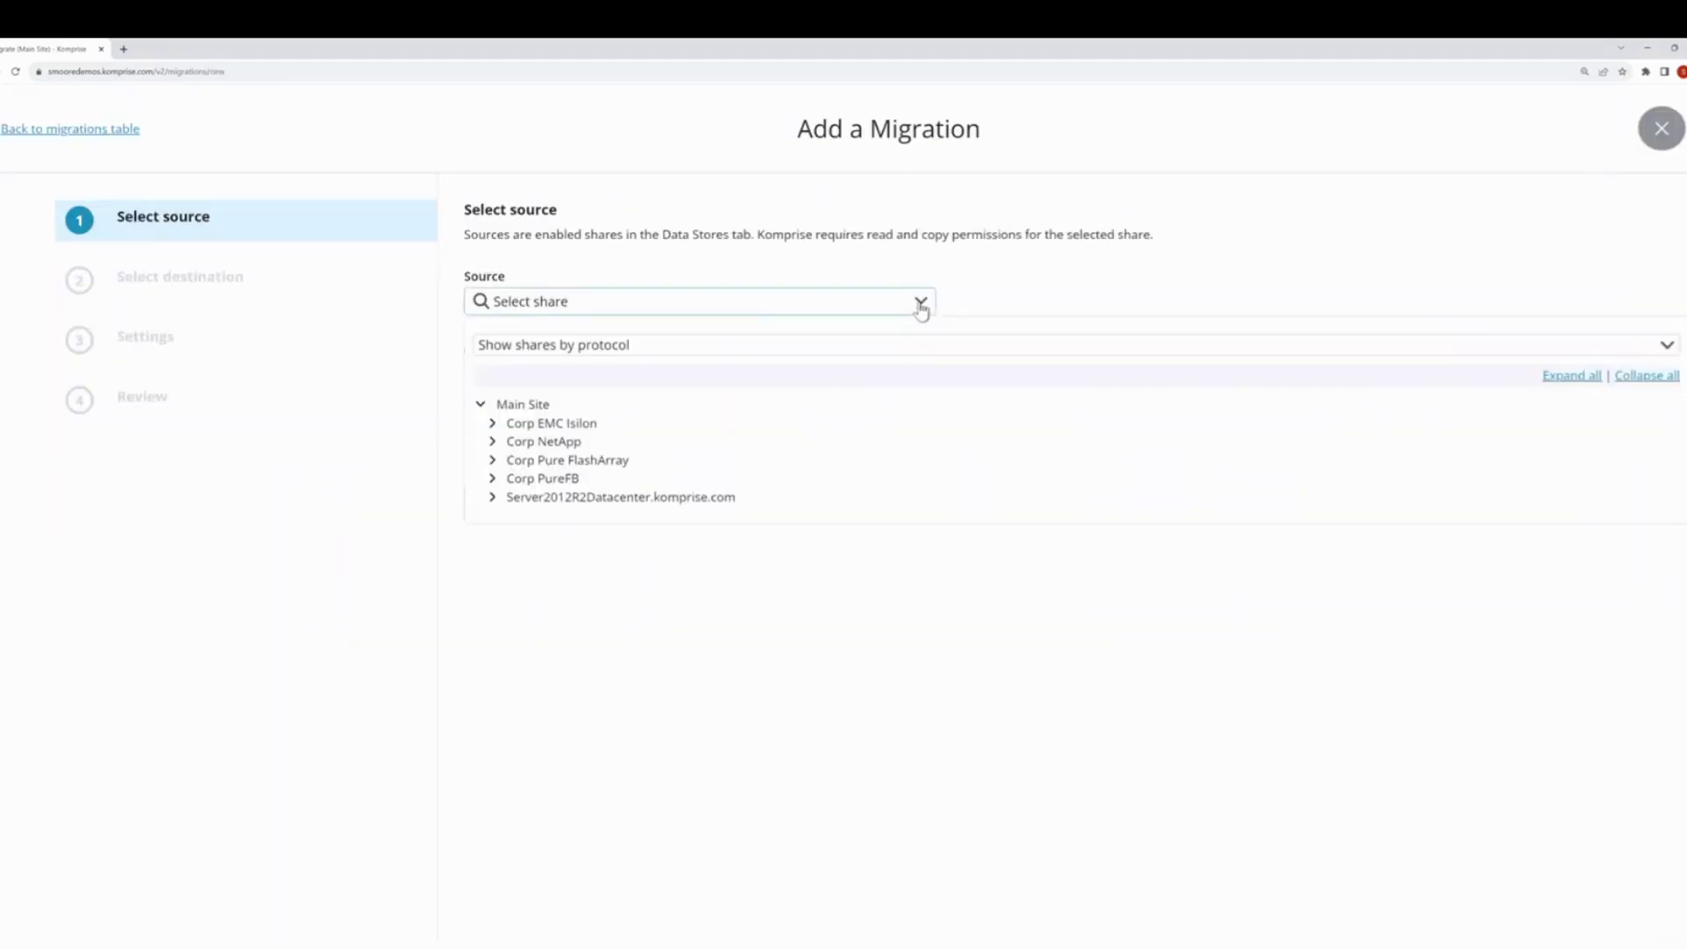
left_click(570, 446)
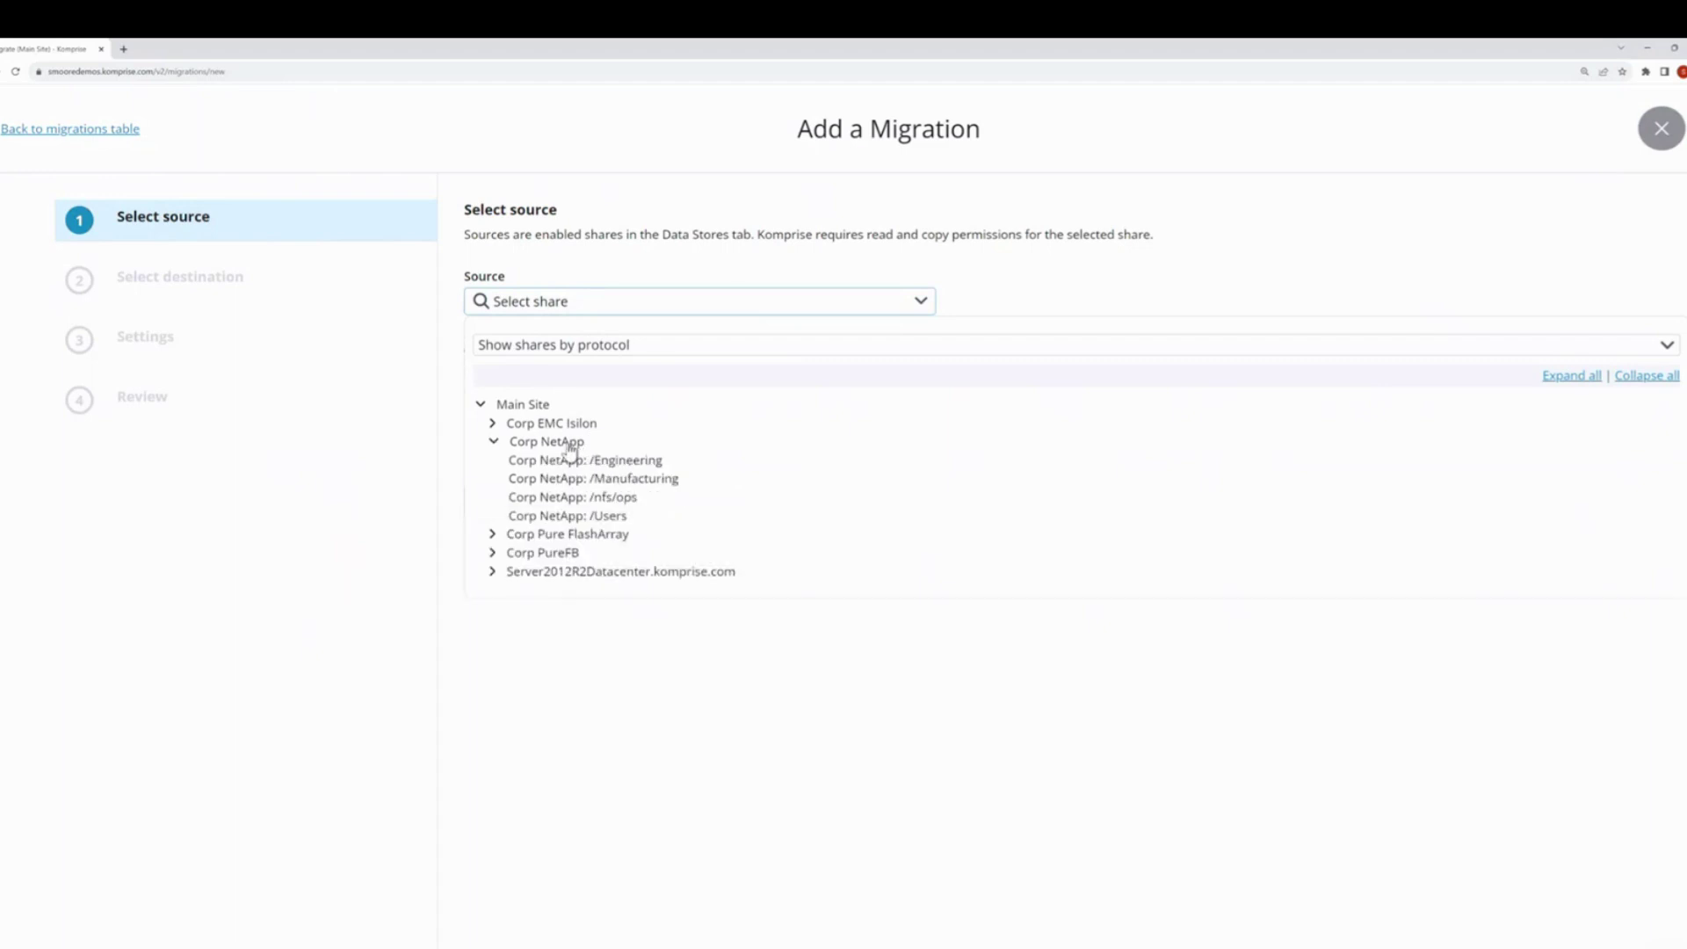
left_click(580, 519)
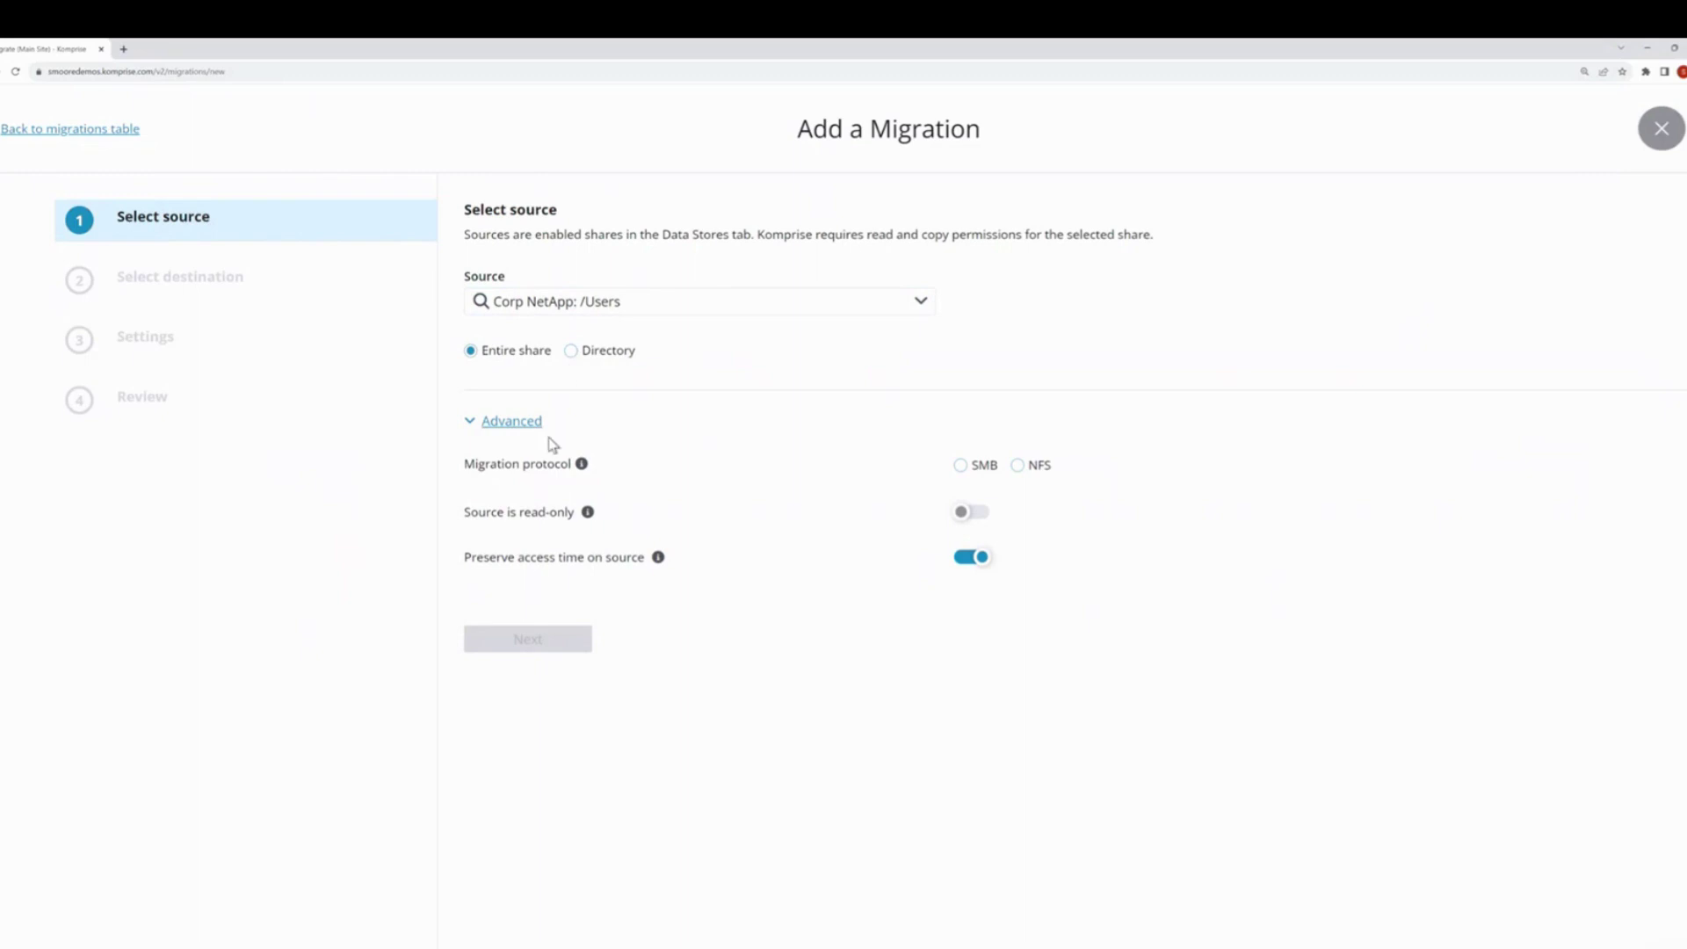
left_click(962, 466)
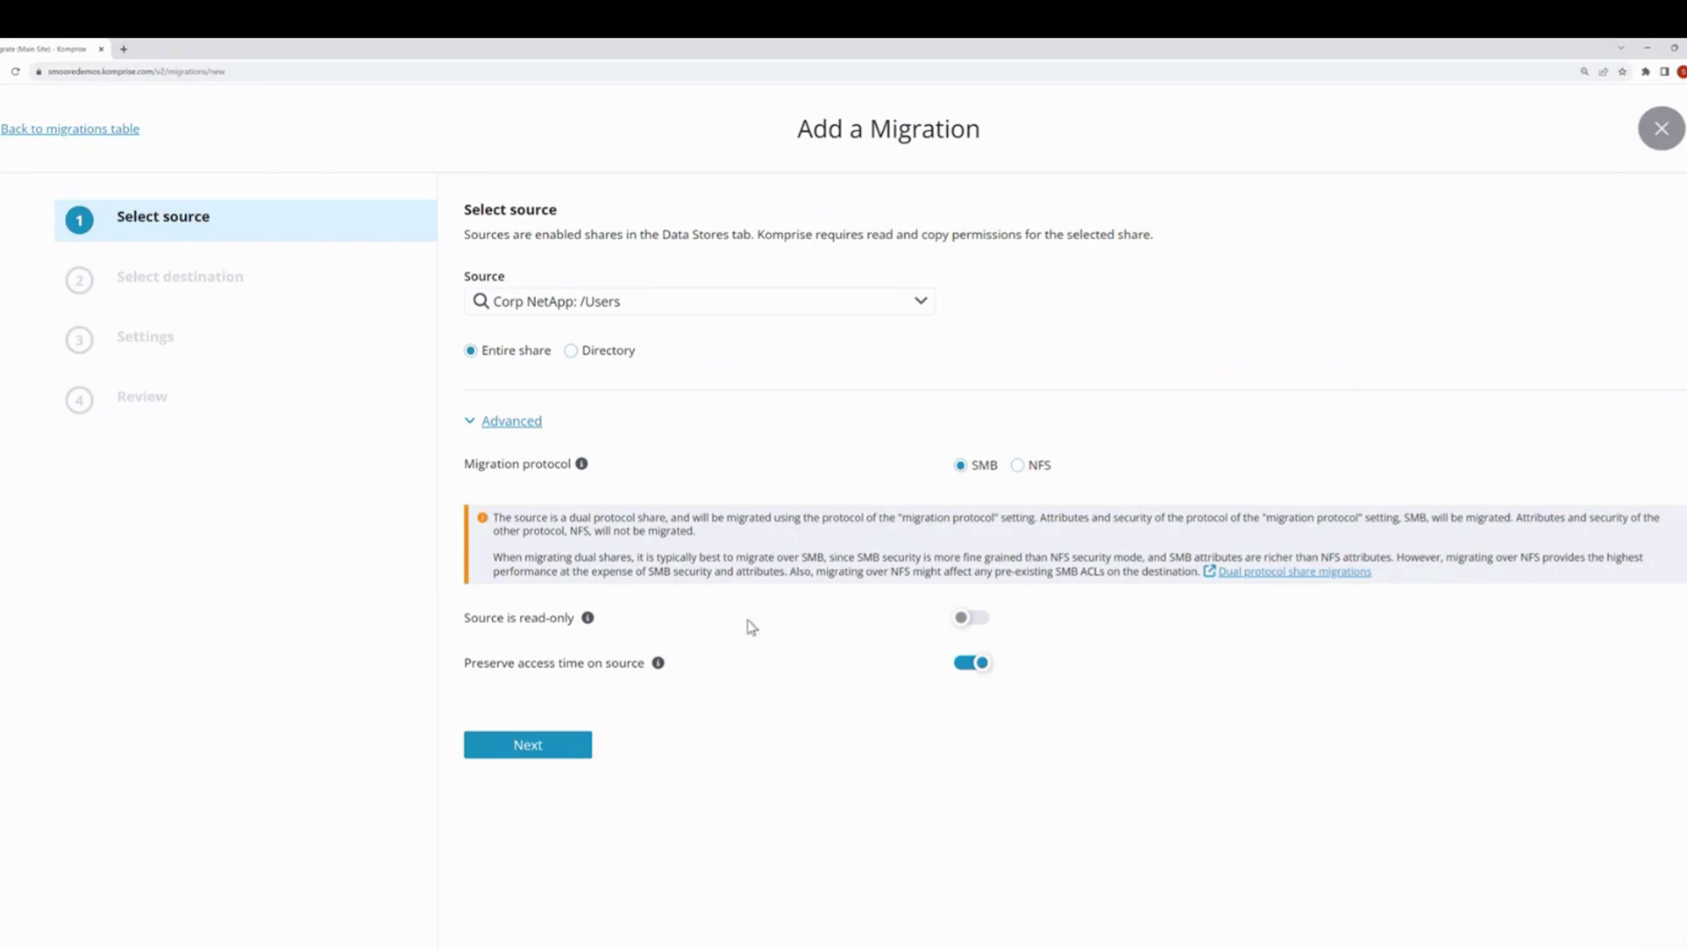
- Choose Corp Pure FlashArray:/Users as the destination and proceed to Settings
left_click(554, 760)
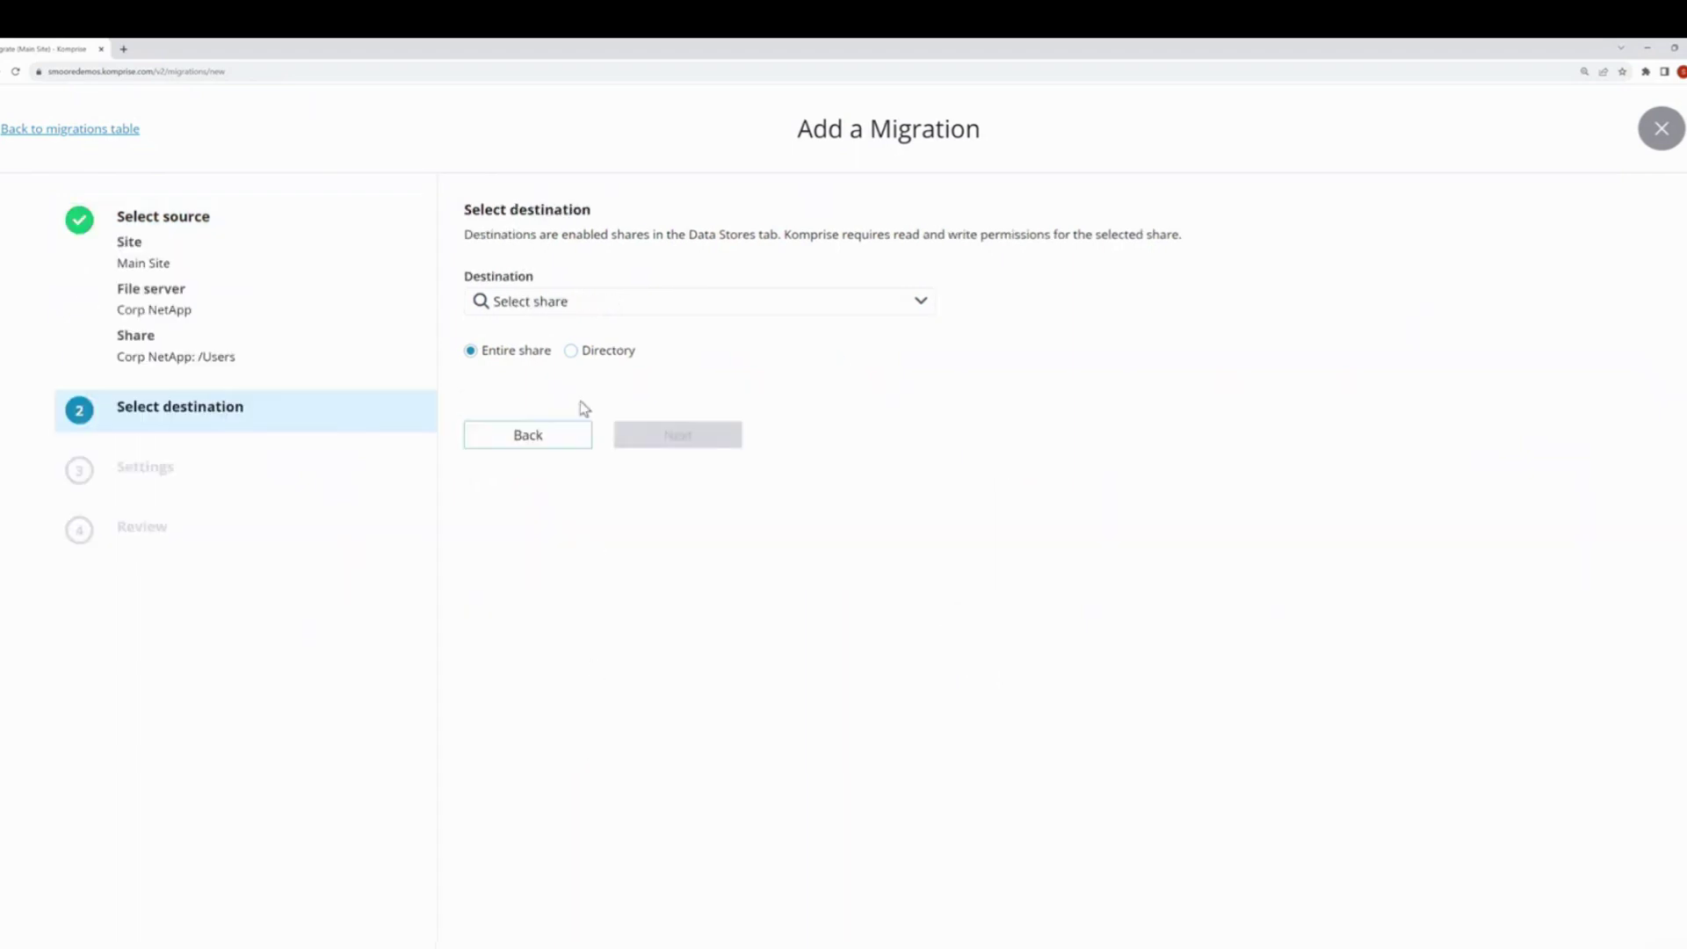
left_click(596, 309)
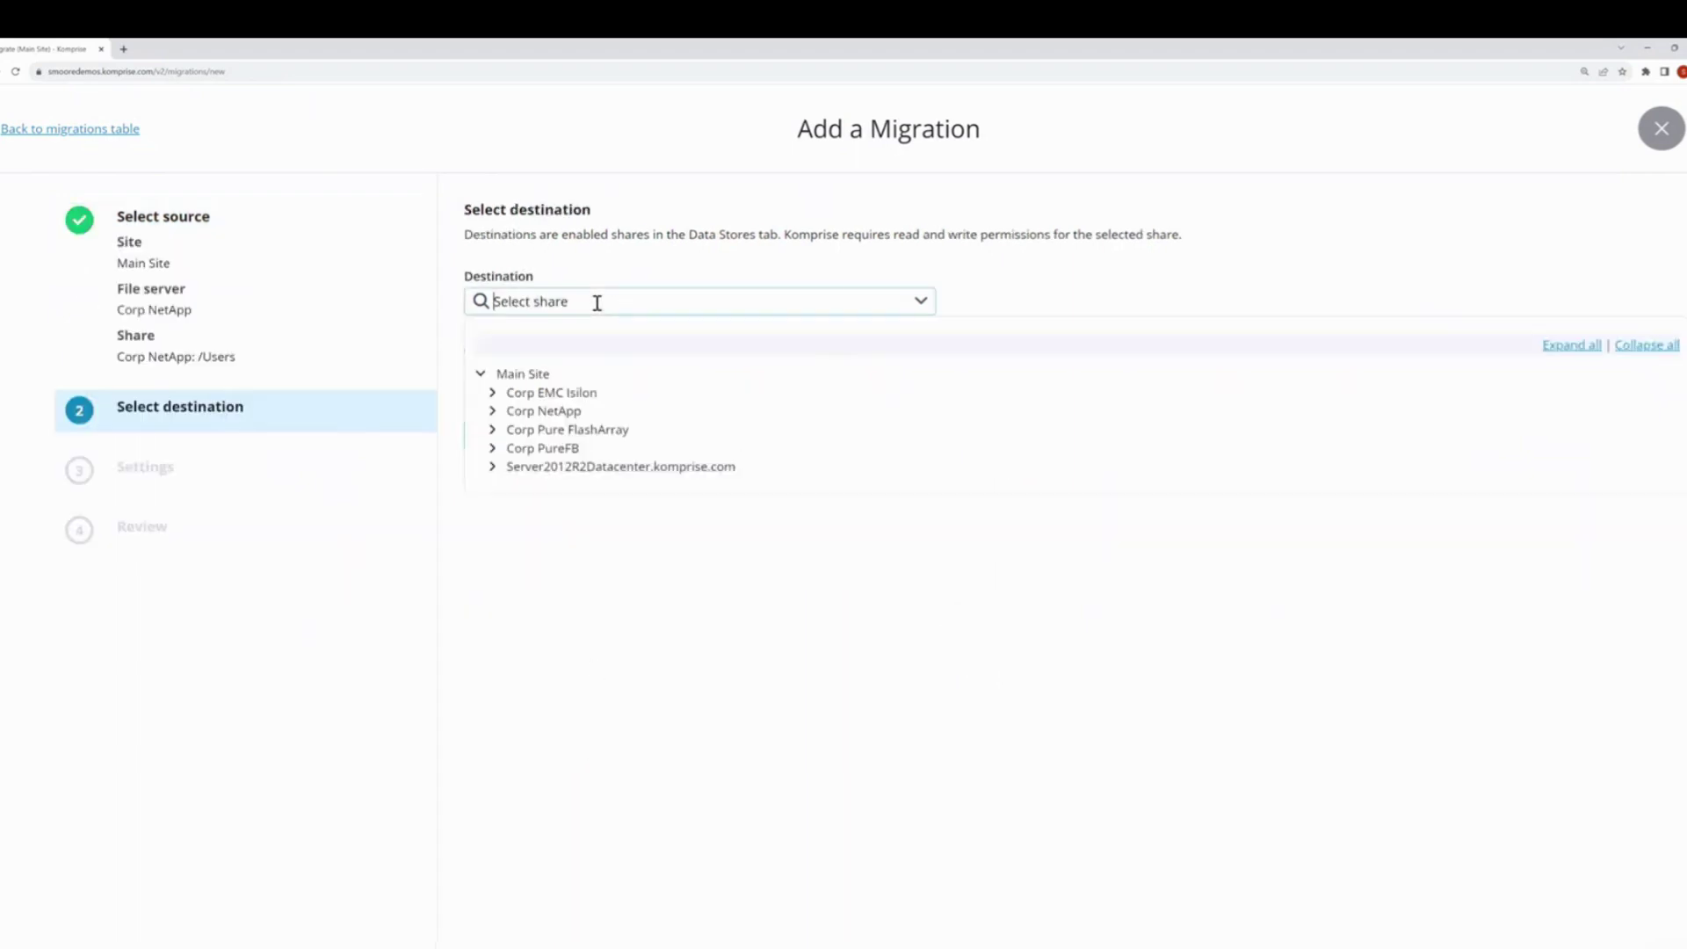
left_click(584, 434)
left_click(590, 451)
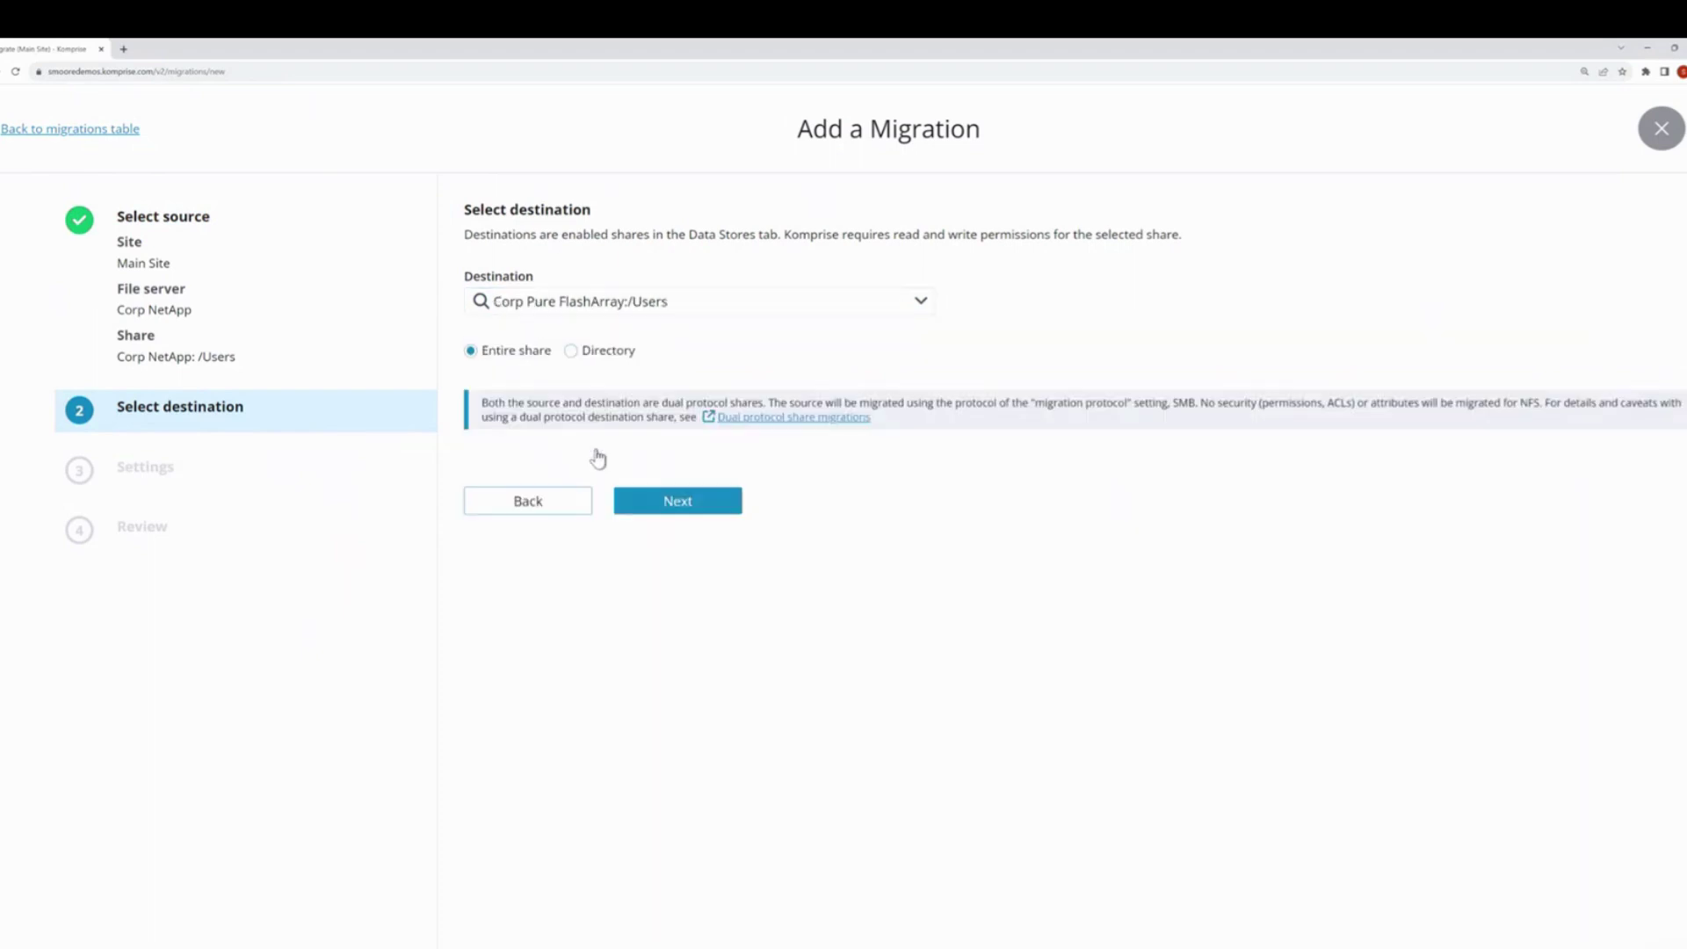
left_click(661, 506)
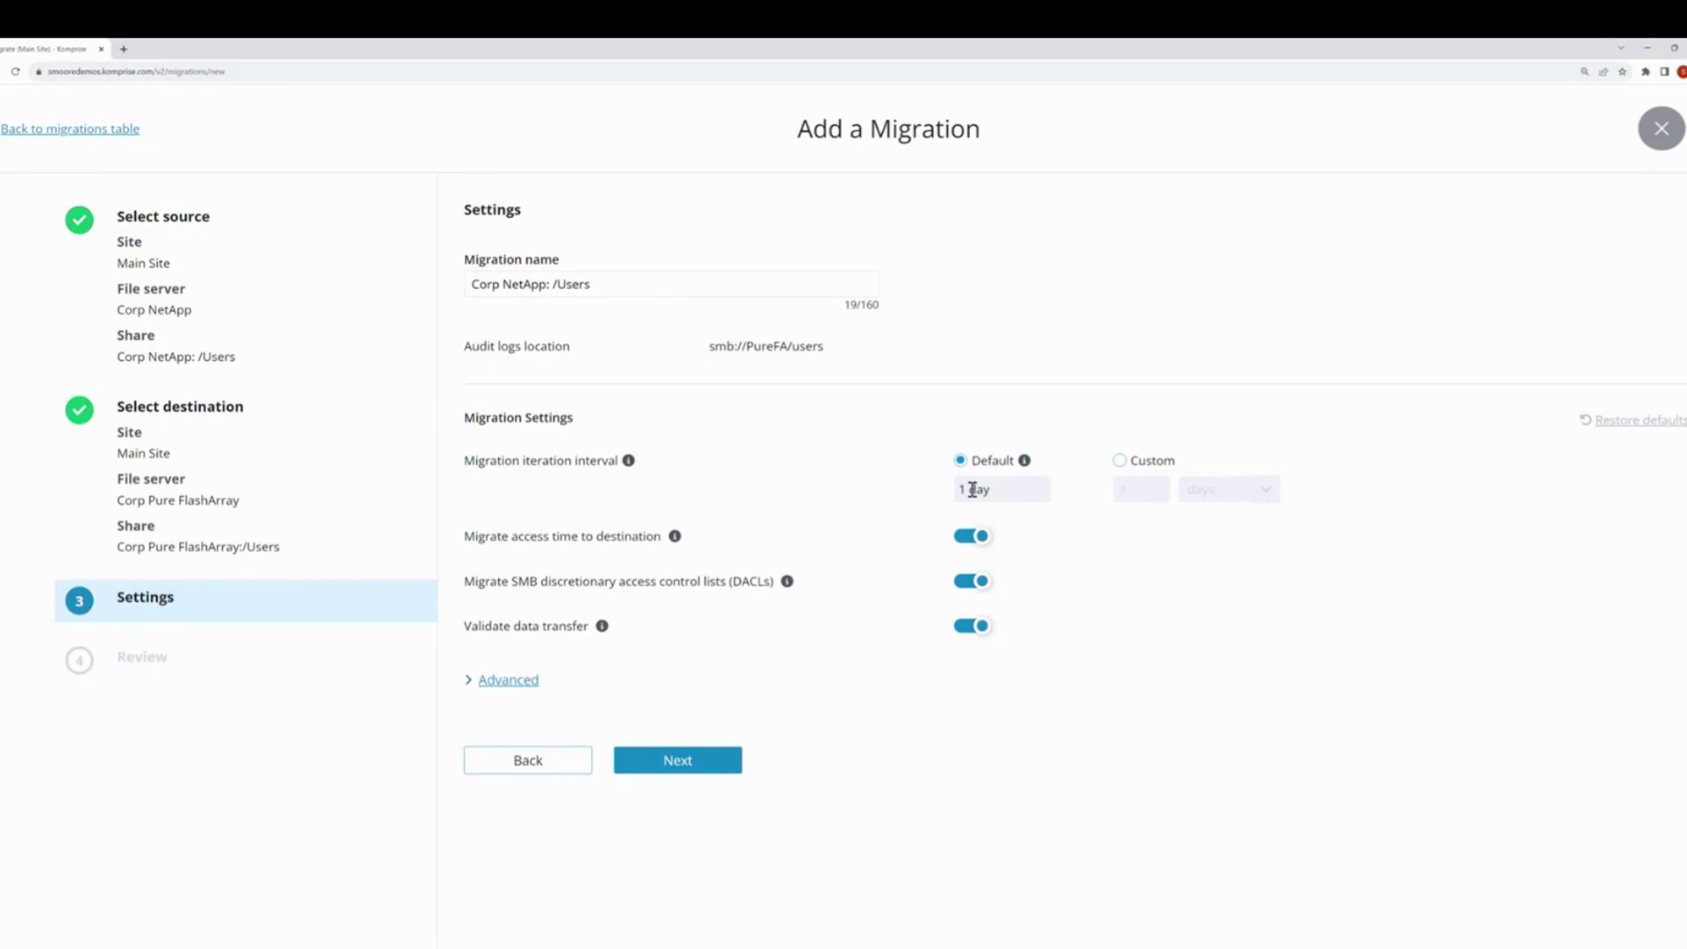
- Switch the migration iteration interval to Custom with a value of 1 days
left_click(1121, 462)
left_click(1256, 494)
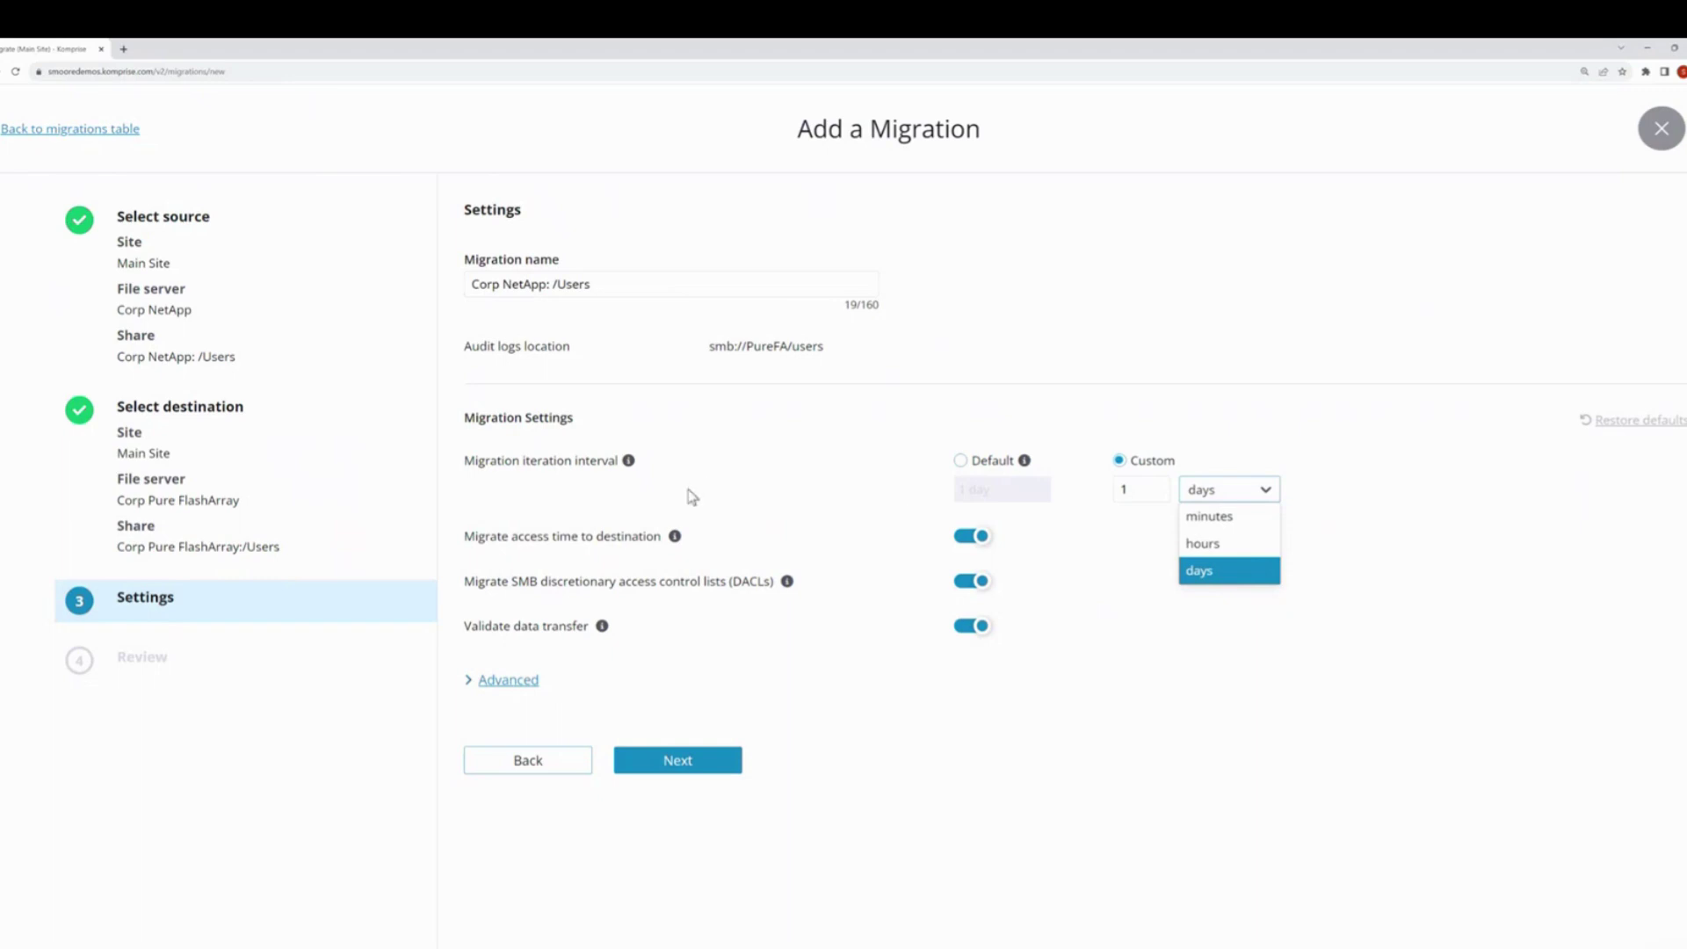
- Disable 'Start migration automatically' in the Advanced settings
left_click(517, 682)
left_click(972, 723)
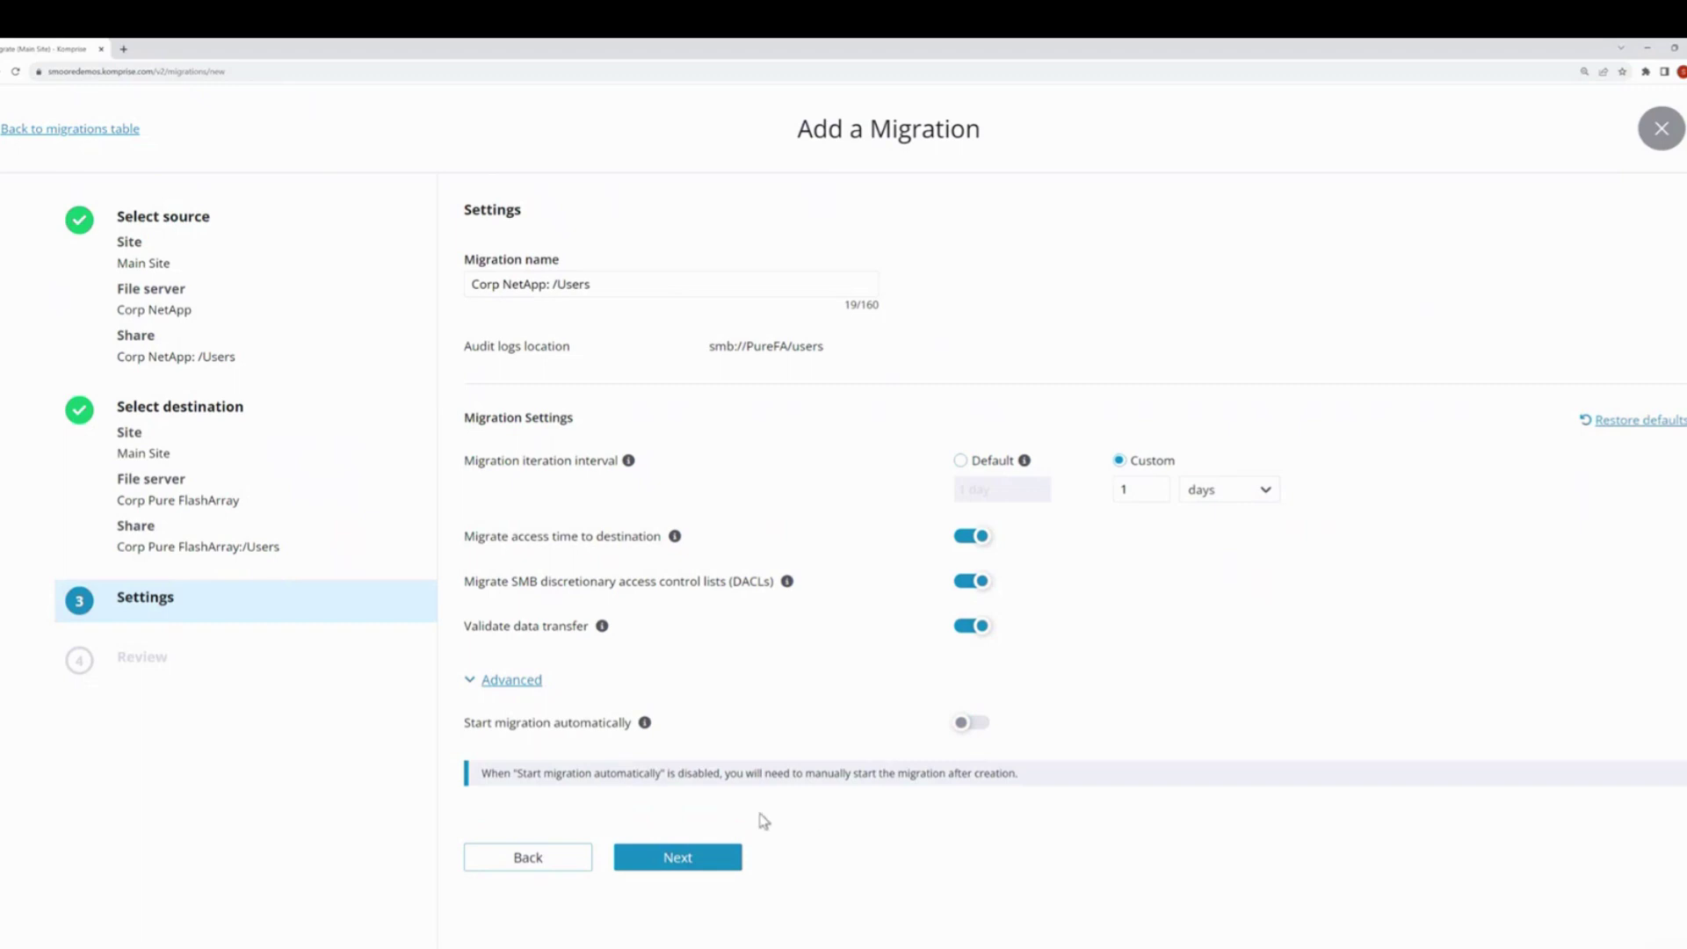
- Review the summary and create the Corp NetApp: /Users migration
left_click(701, 863)
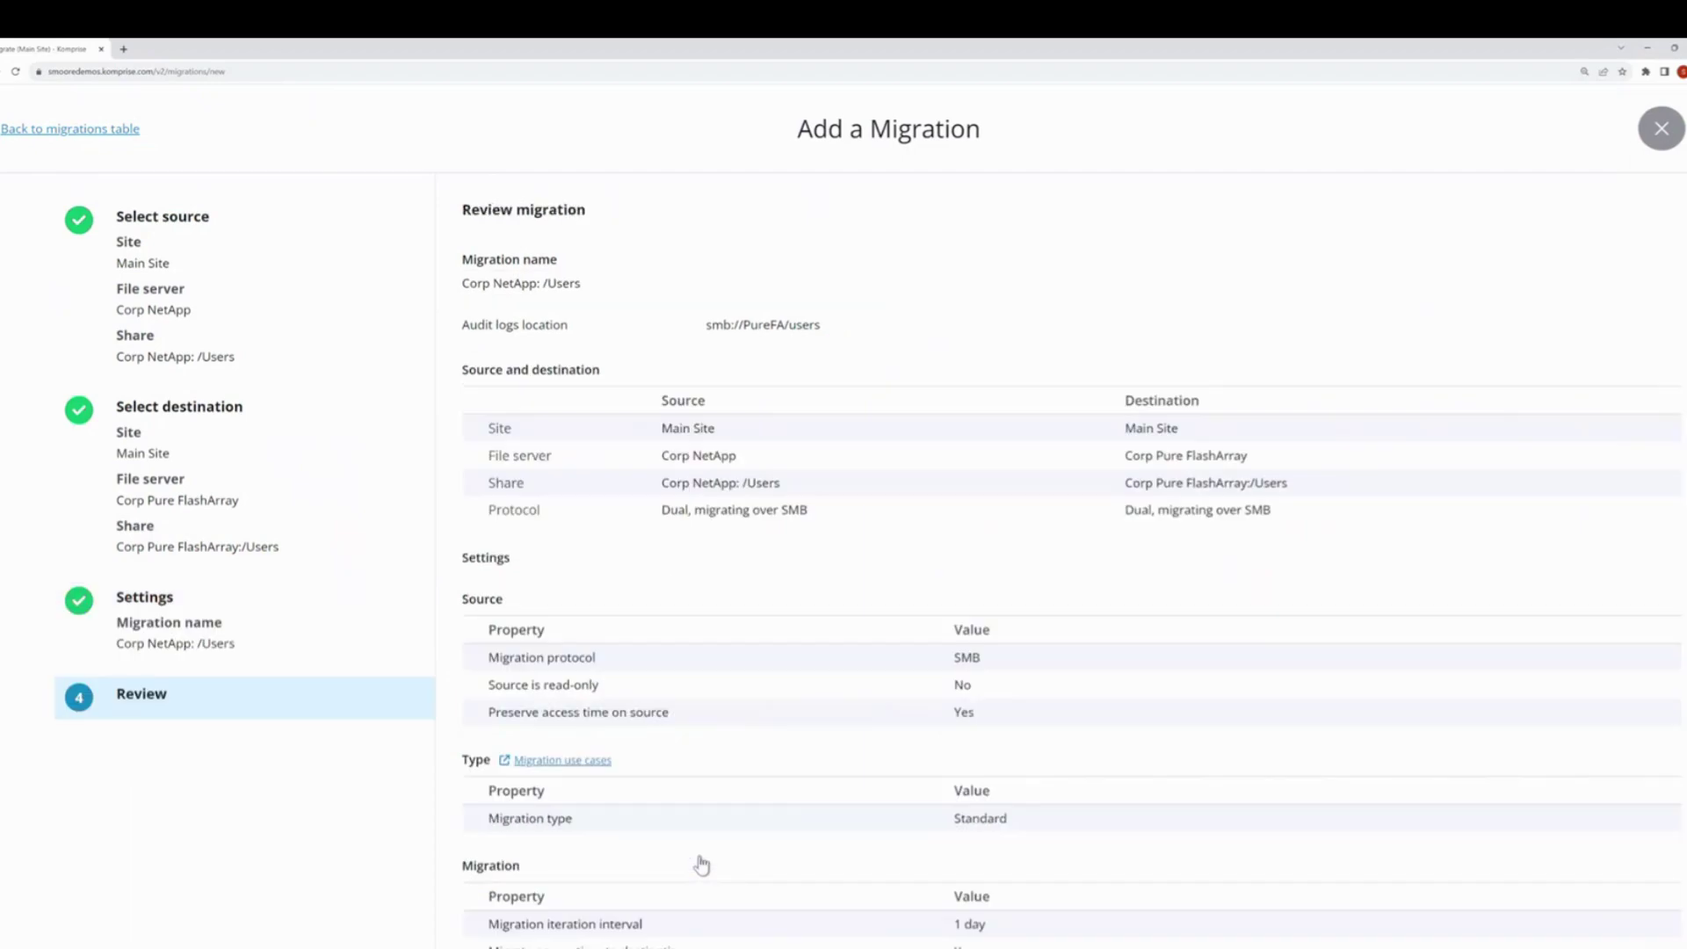
scroll(805, 819, "down", 3)
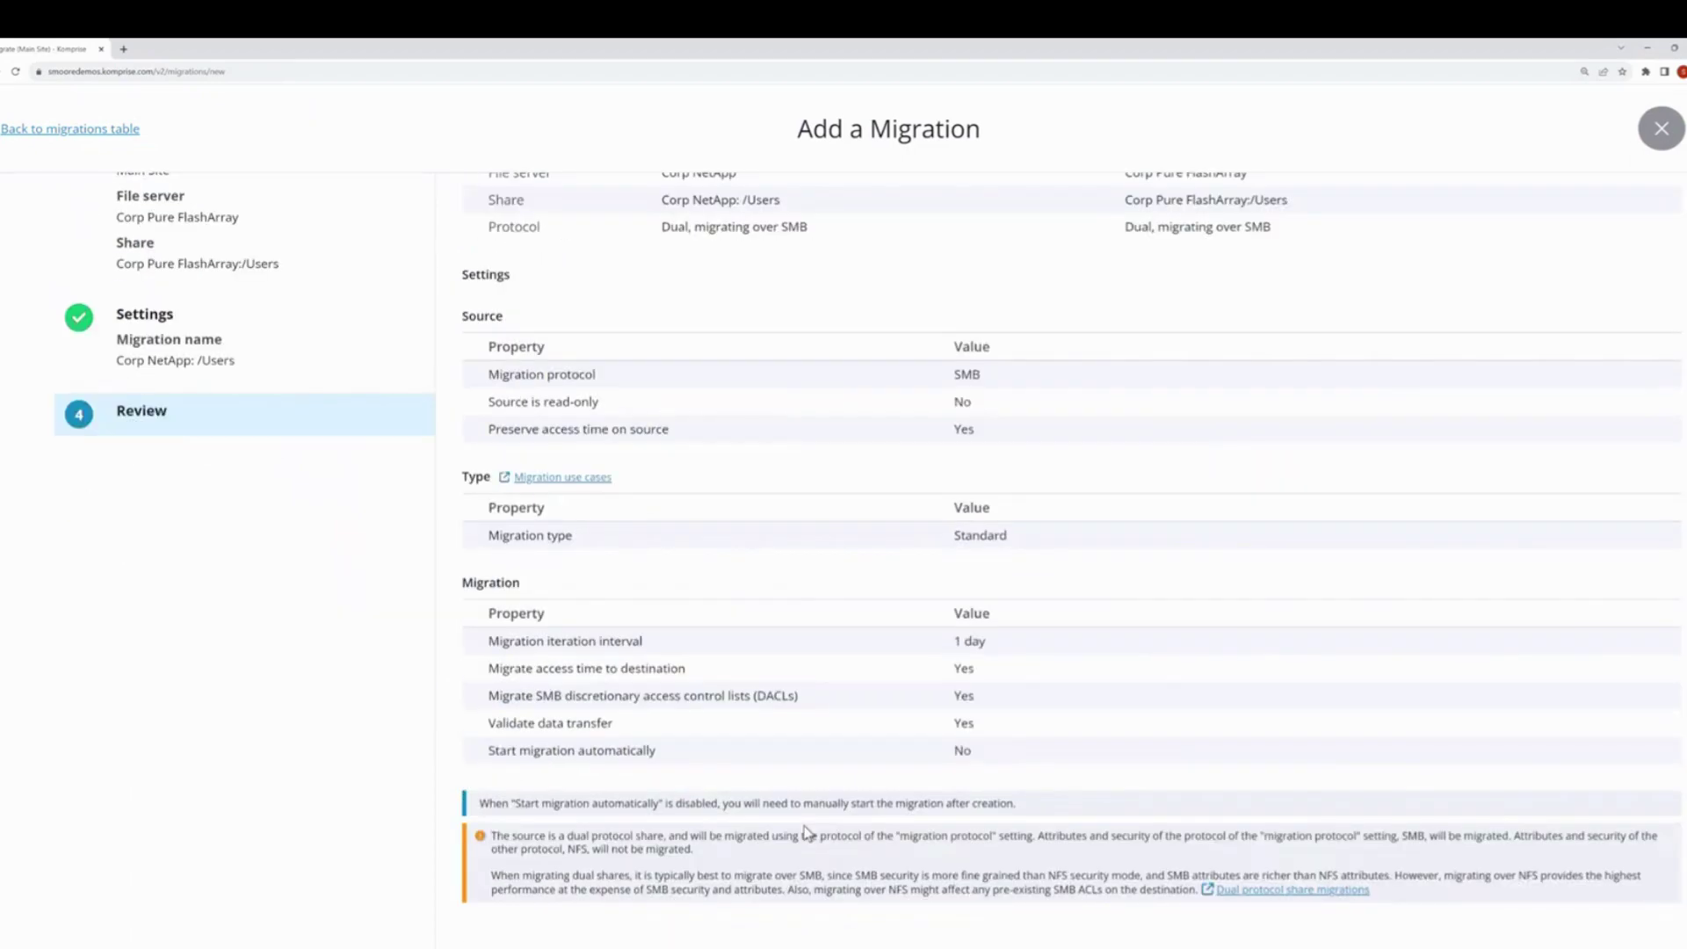
left_click(777, 890)
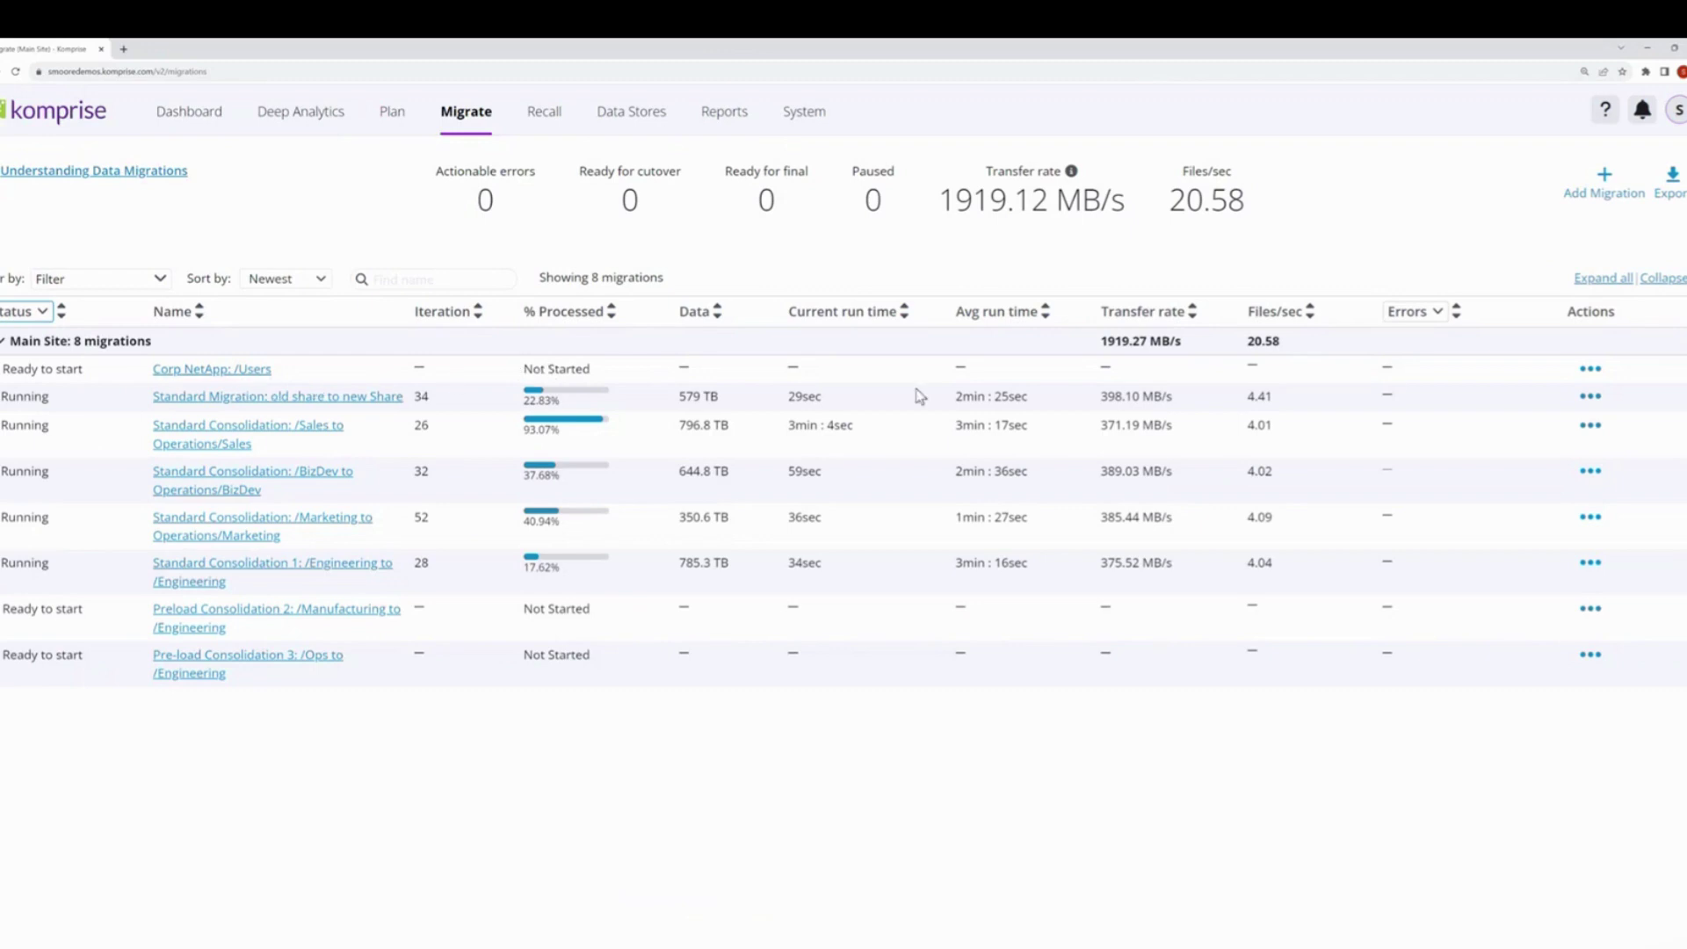
- Start the Corp NetApp: /Users migration now and confirm the Start dialog
left_click(1594, 373)
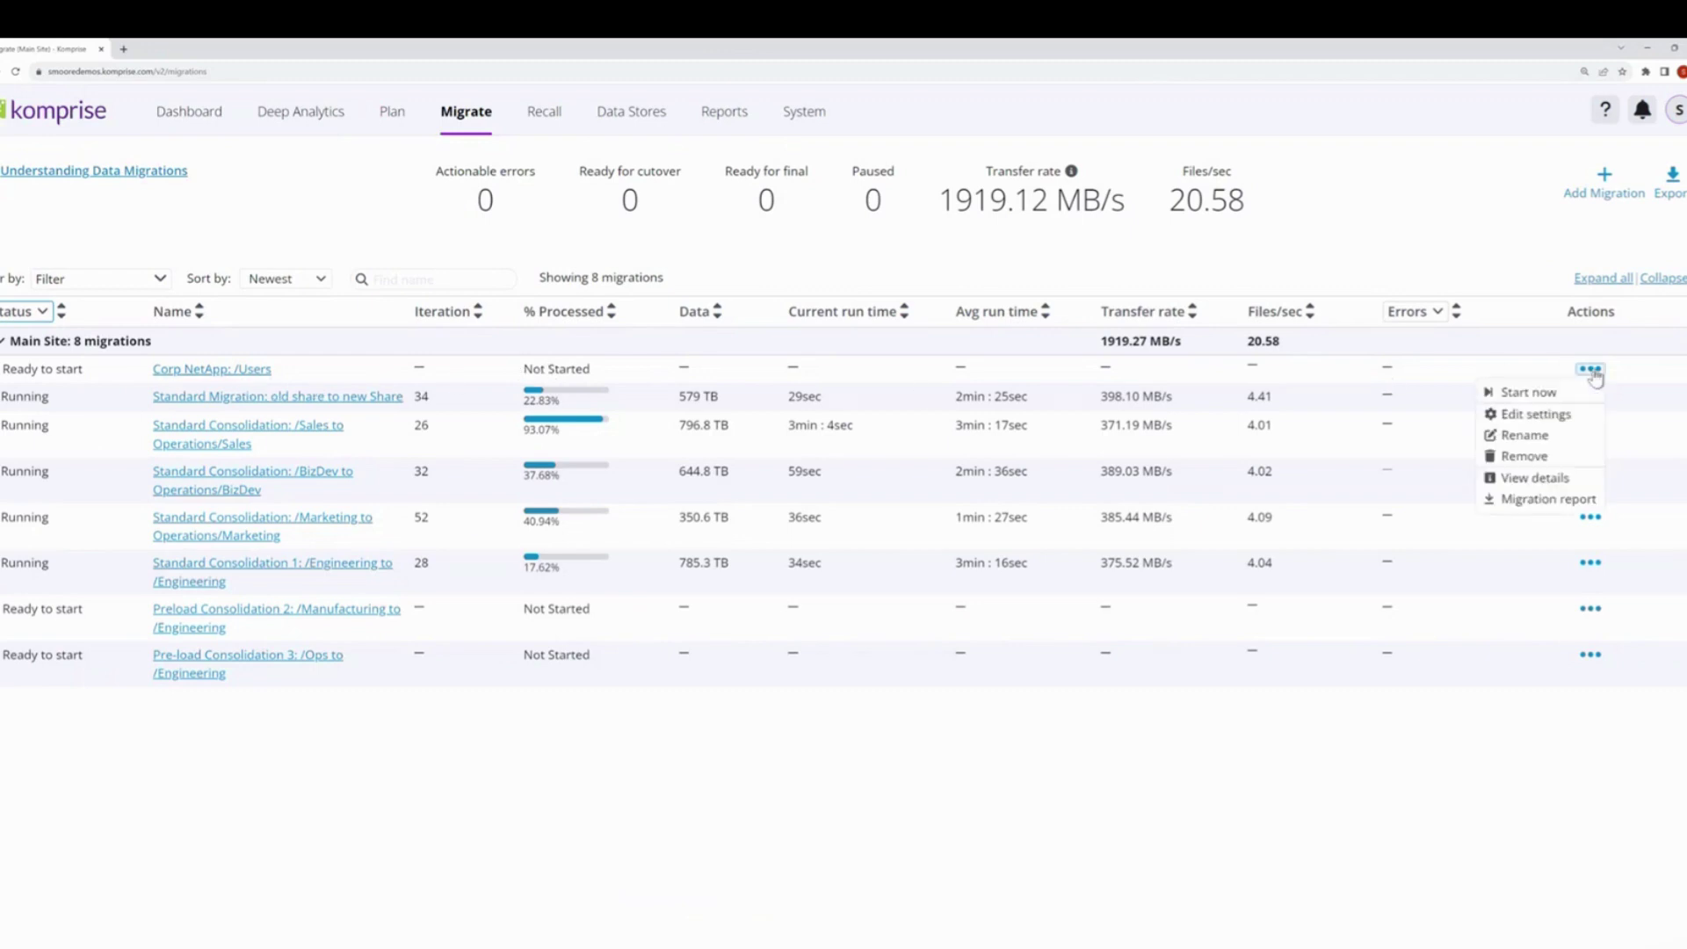
left_click(1549, 397)
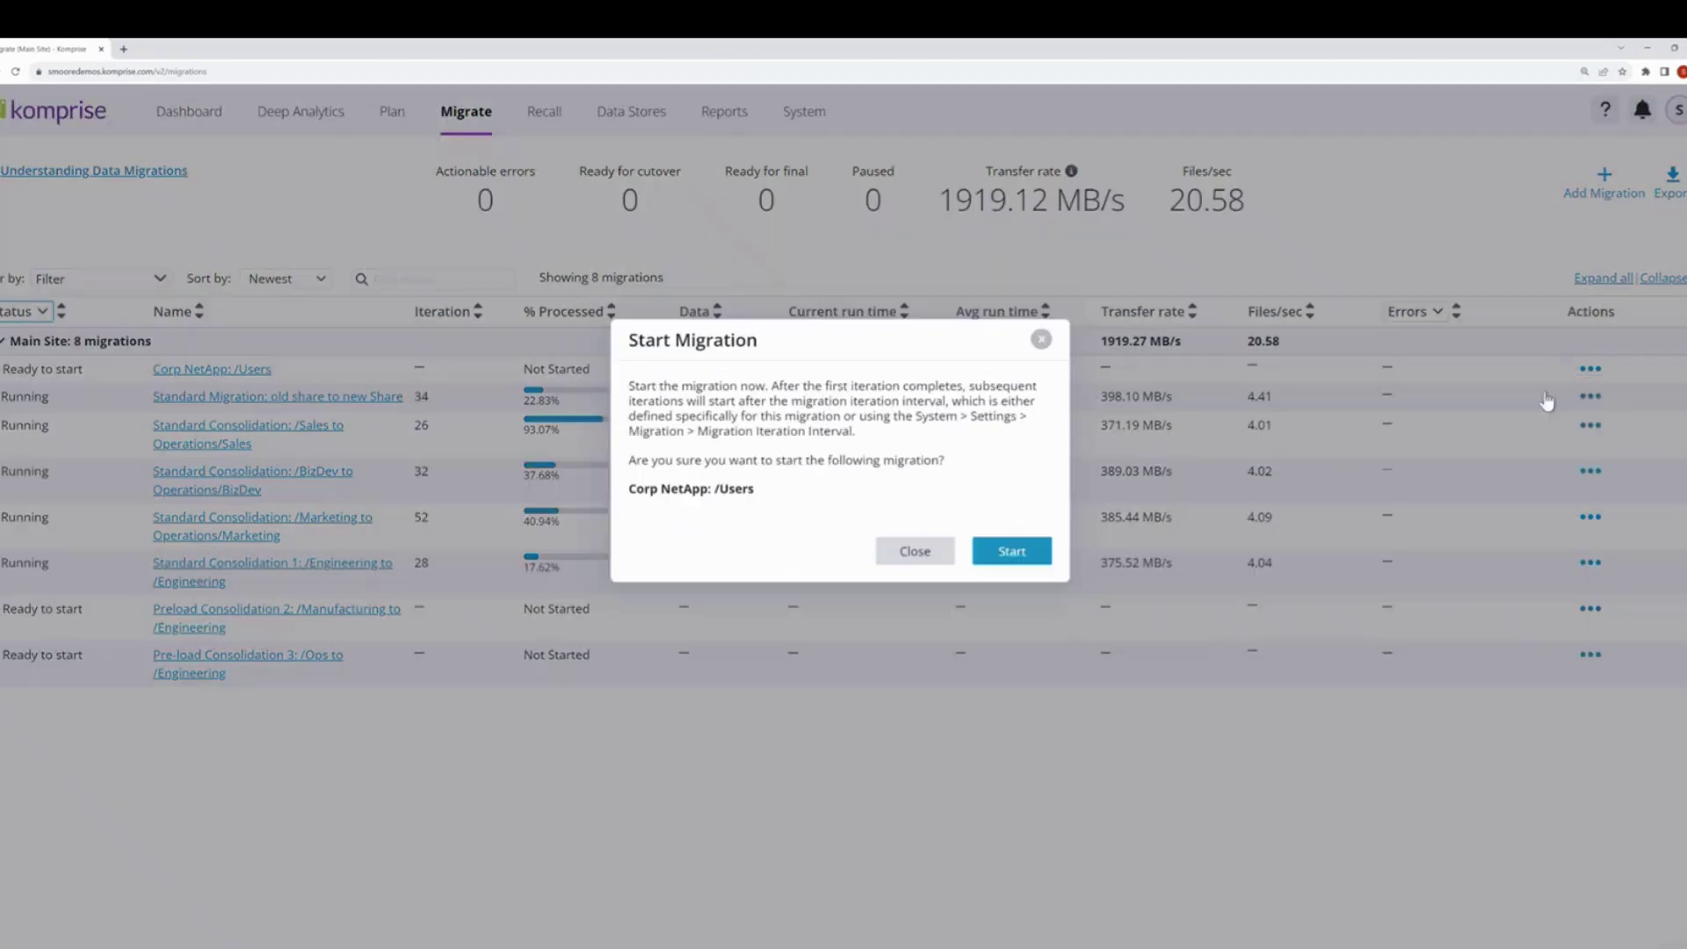
left_click(1012, 552)
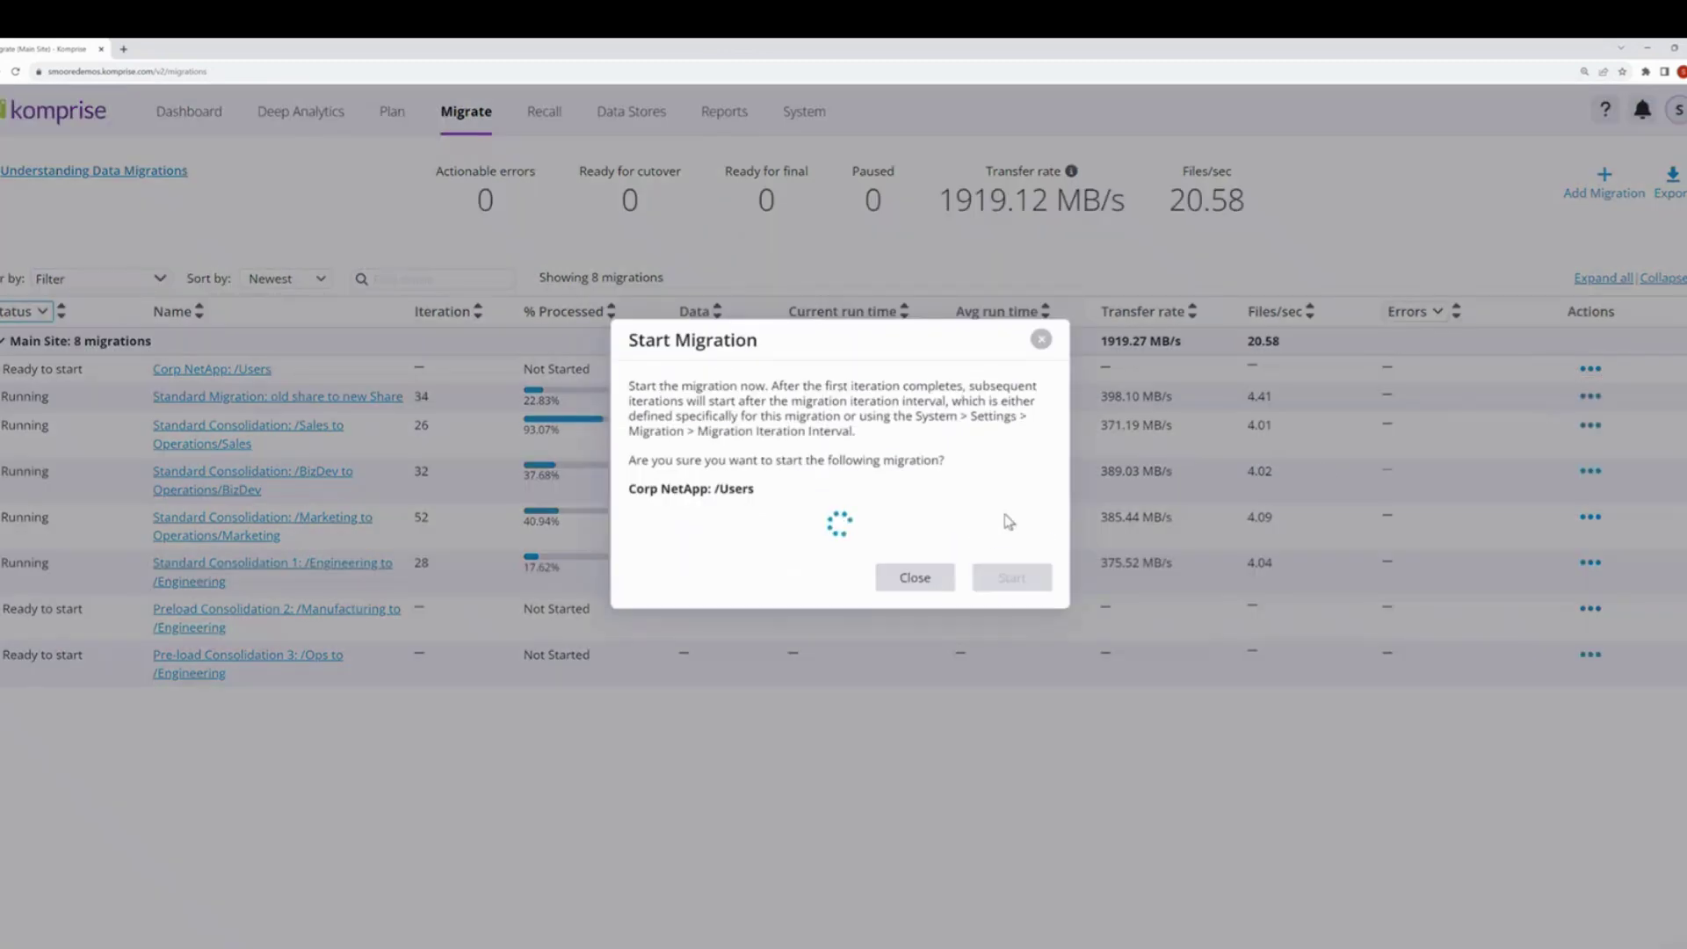